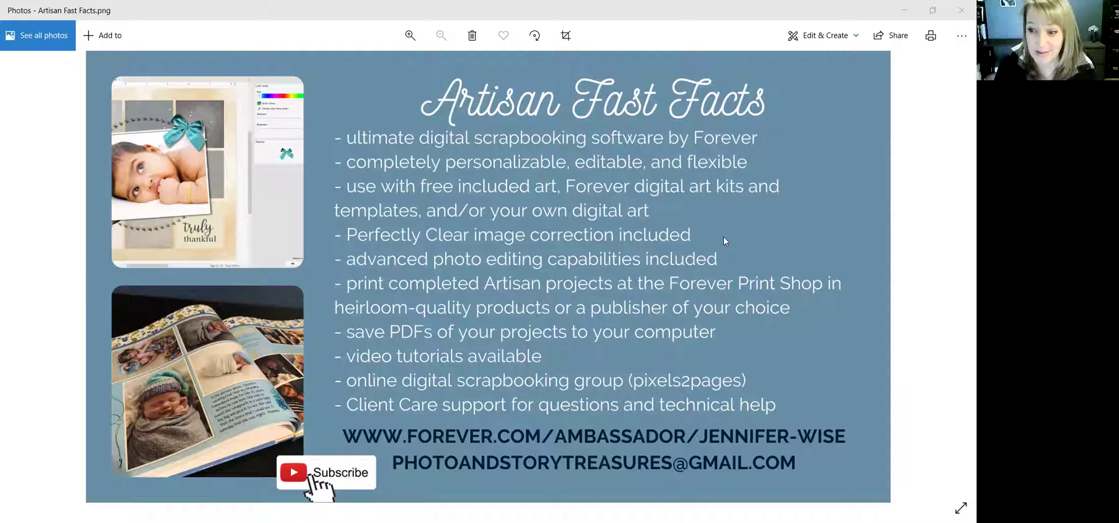
Switch to Artisan and compare pages 4 and 5 of the practice project, returning to page 4.
key(alt+Tab)
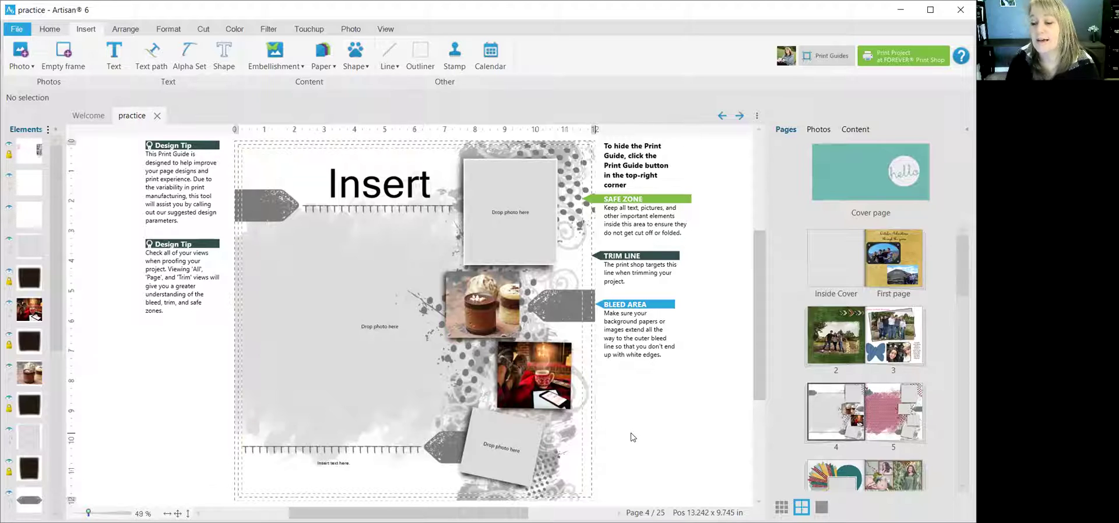
click(890, 415)
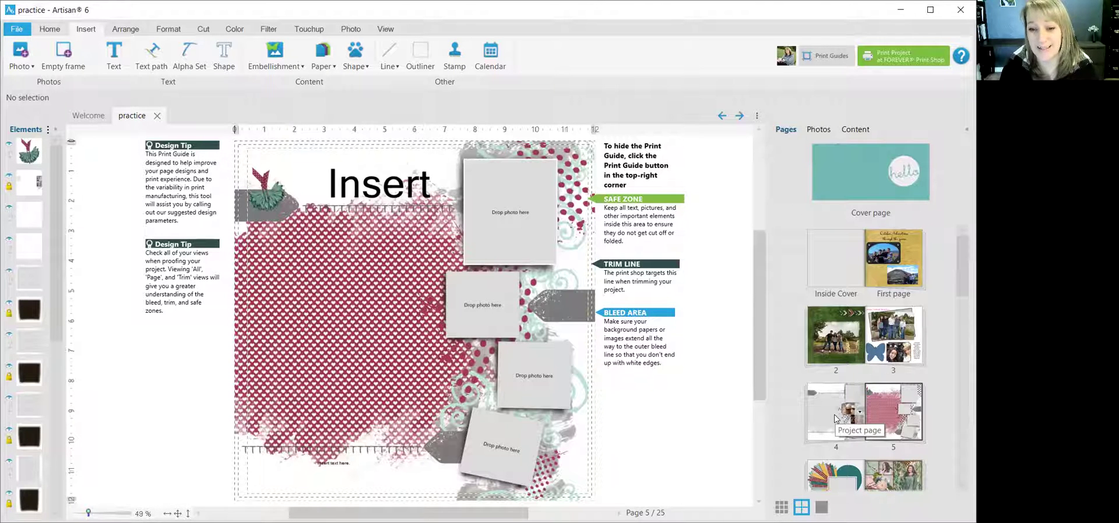
click(834, 414)
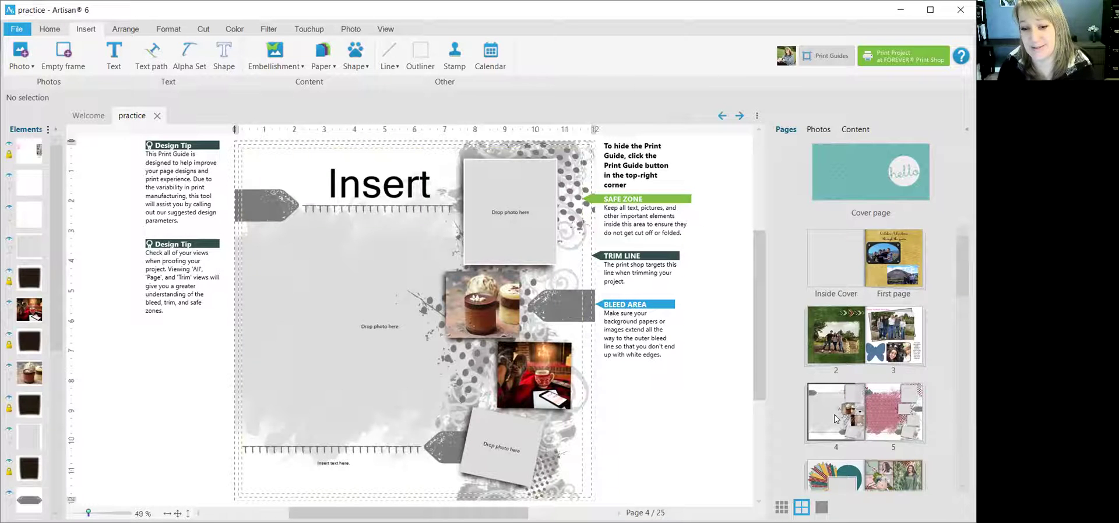
click(871, 411)
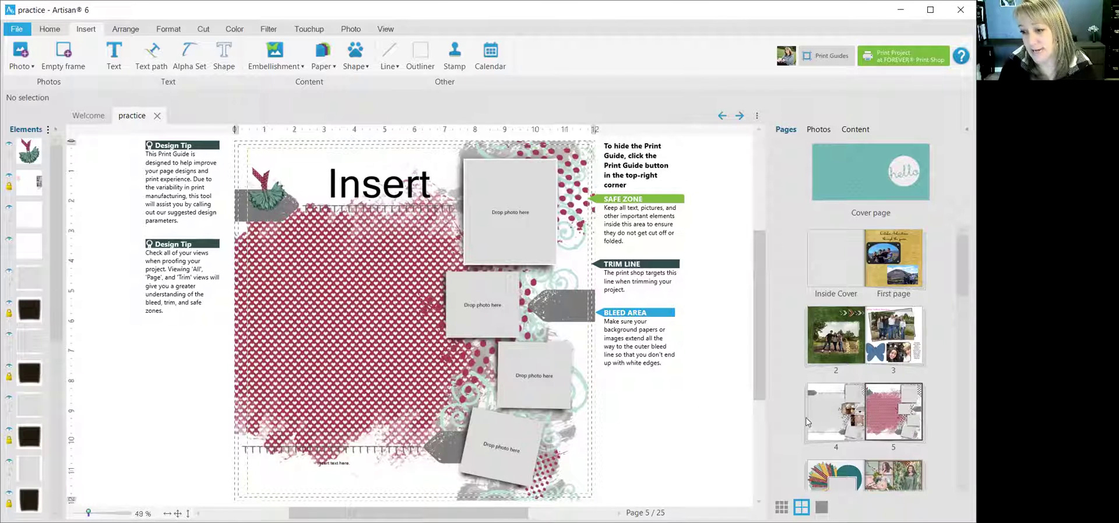
click(820, 415)
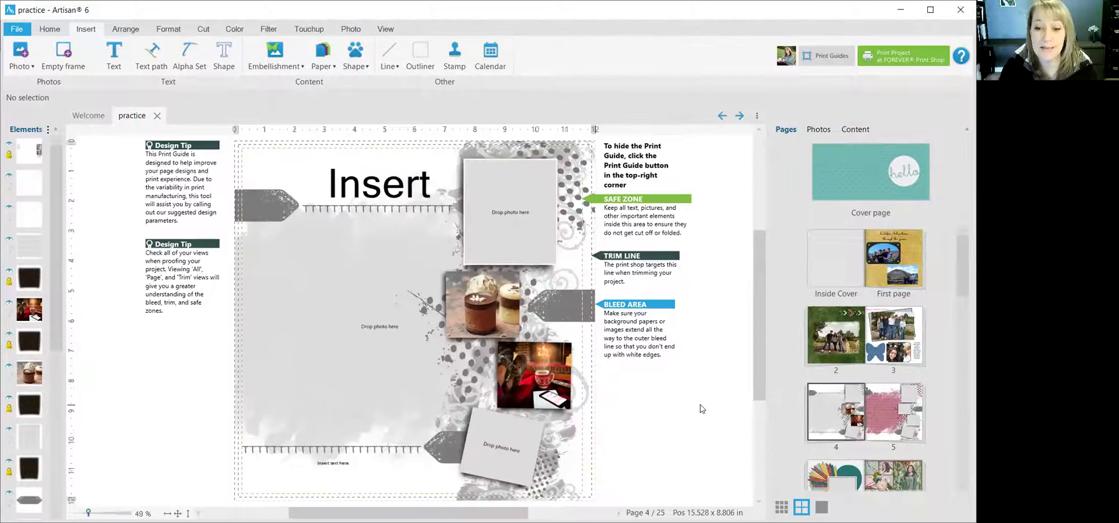
Display the Winter Days Comfy Cozy papers for use with the gray arrow tag beside the dessert photo on page 4.
scroll(653, 412, up, 2)
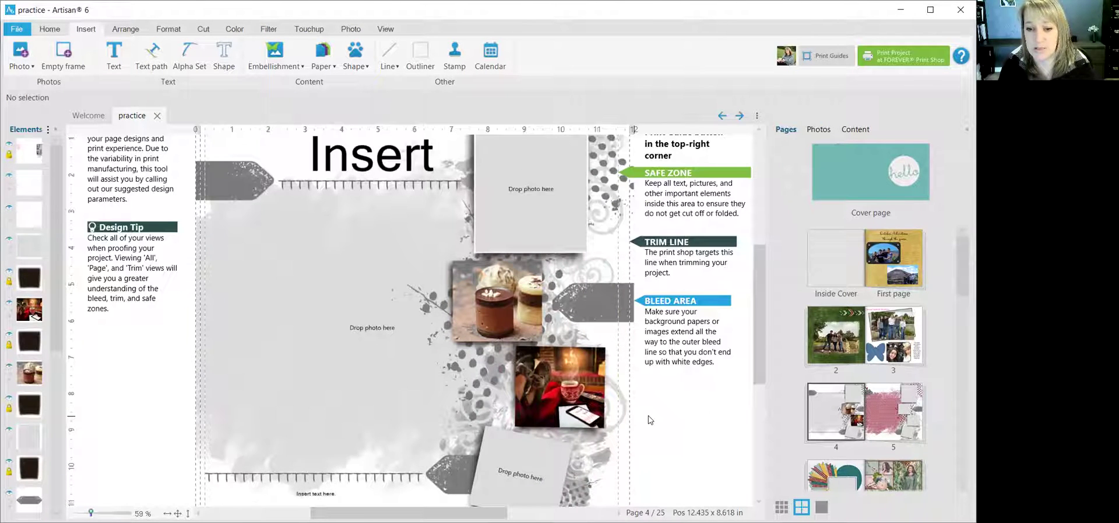
scroll(651, 419, up, 3)
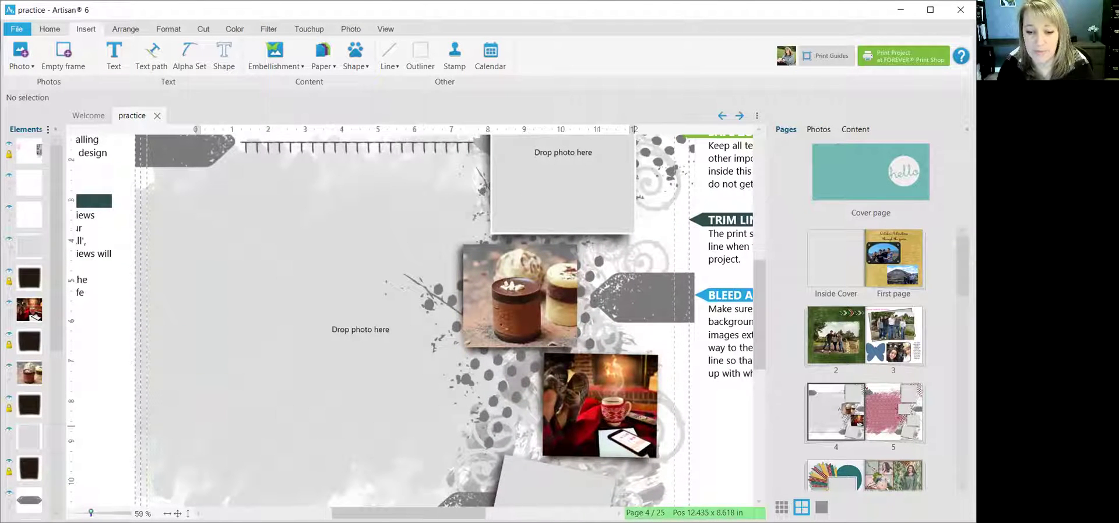
scroll(564, 437, up, 3)
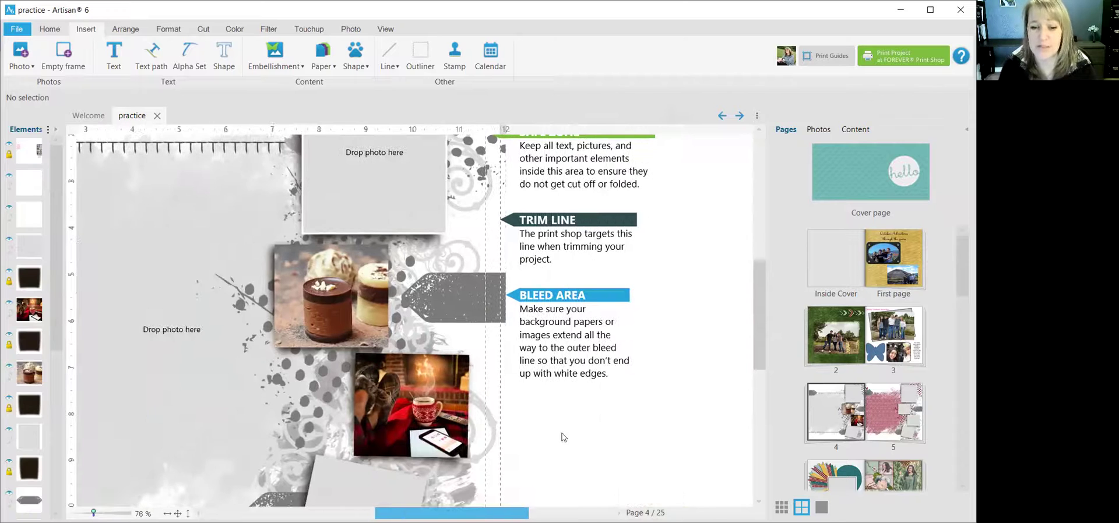
scroll(653, 383, up, 3)
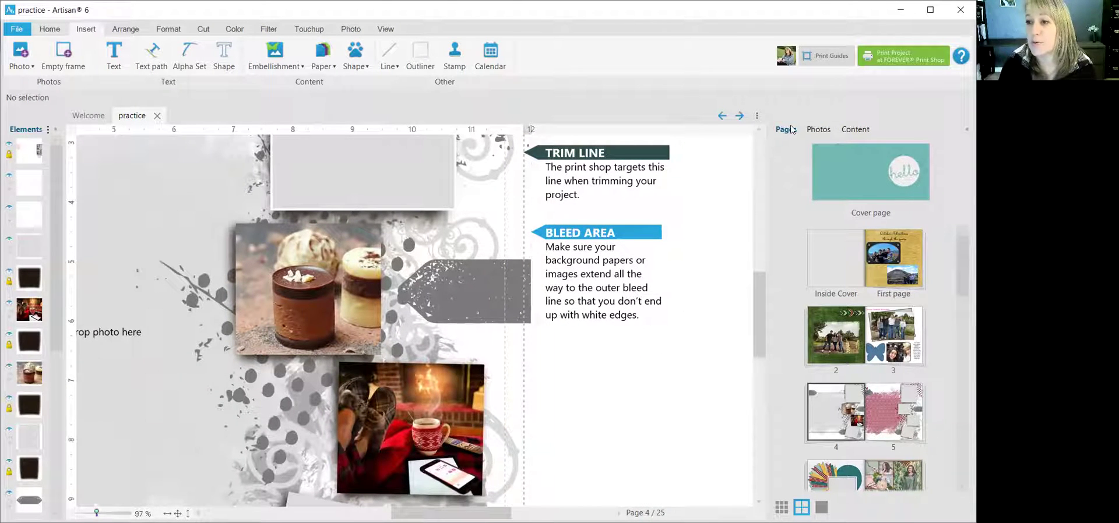
click(860, 131)
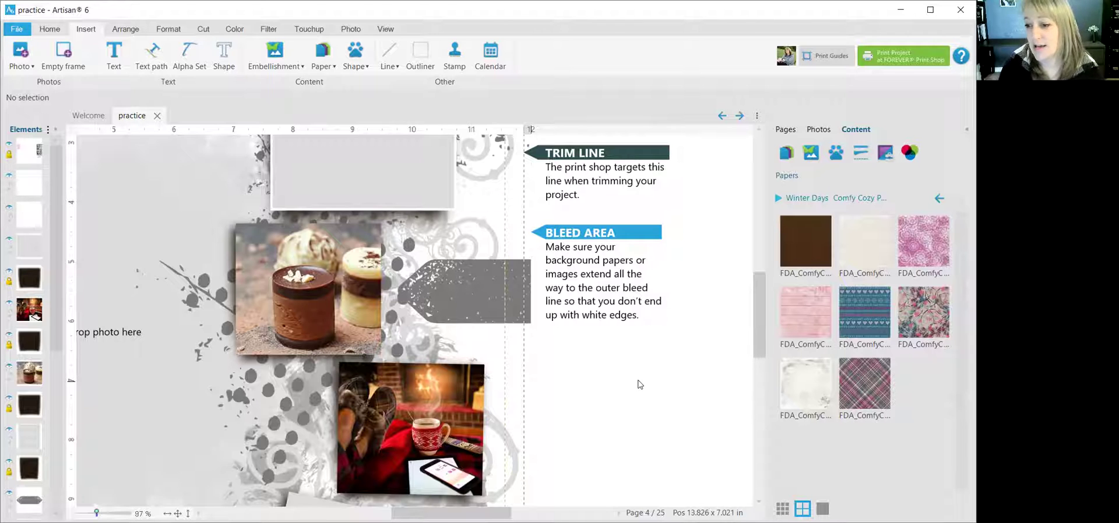
scroll(645, 382, up, 1)
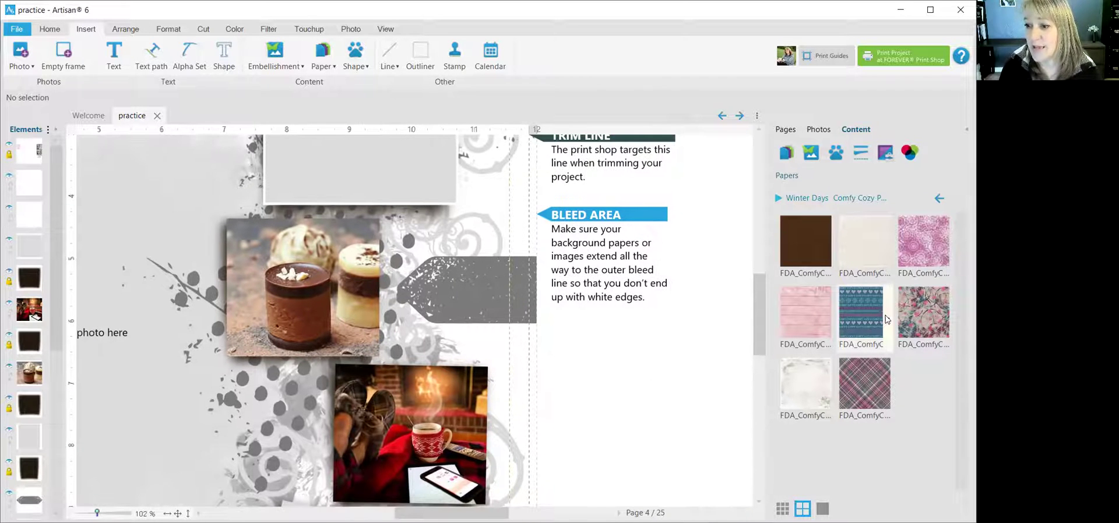
mouse_move(888, 319)
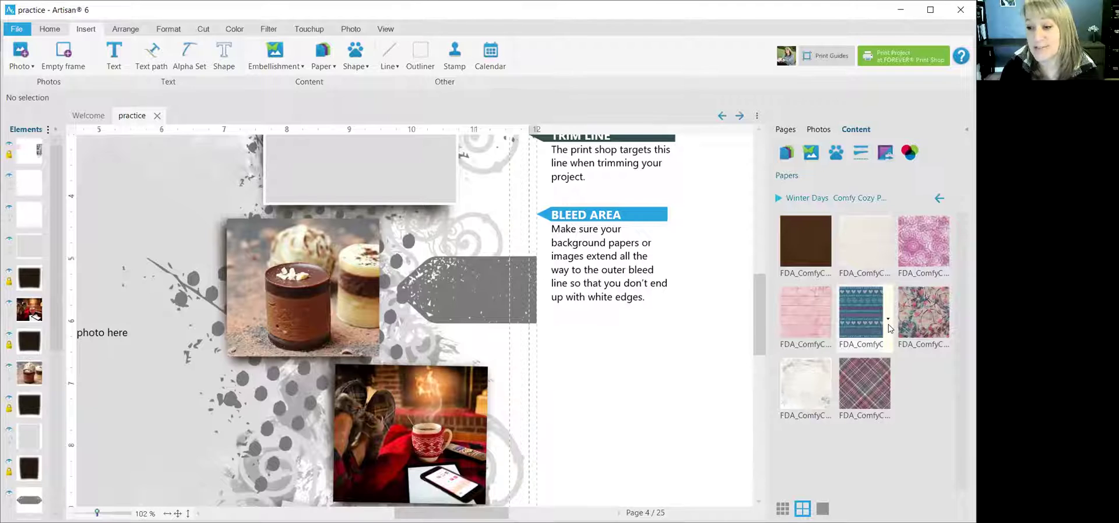
mouse_move(888, 324)
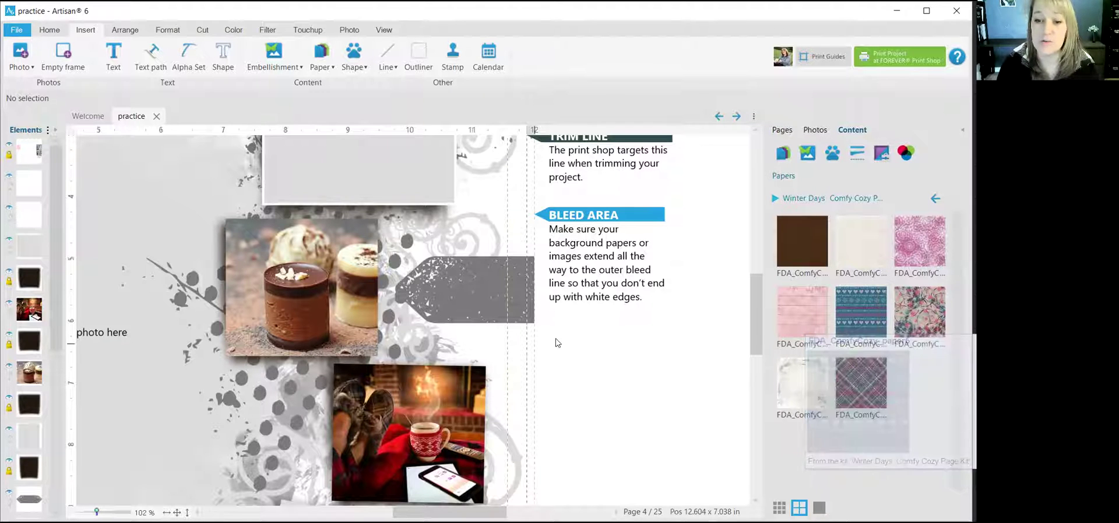
Fill the gray arrow tag beside the dessert photo with FDA_ComfyCozy_paper5, cutting an enlarged area around the central COMFY COZY text and magenta stripe.
click(467, 291)
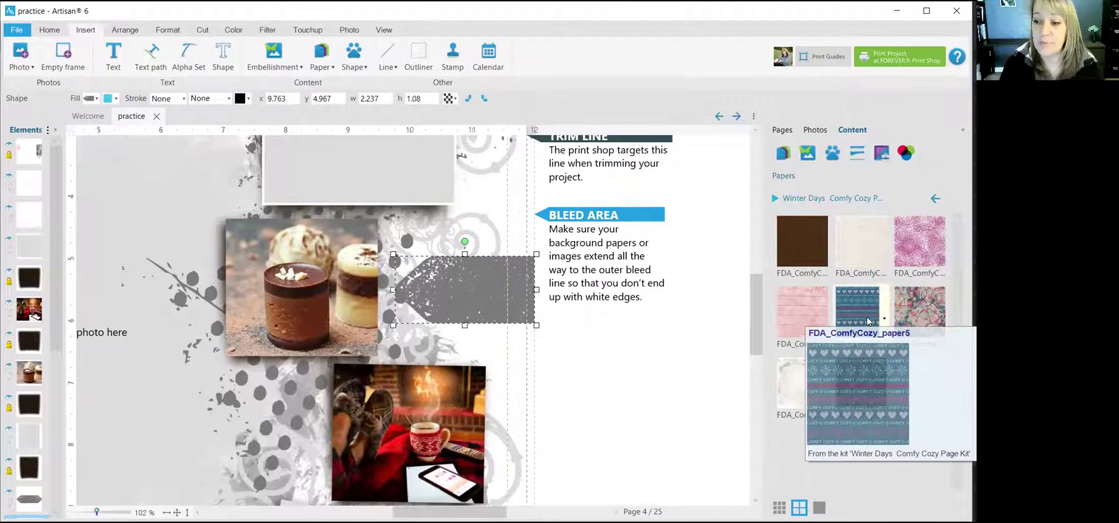
mouse_move(888, 322)
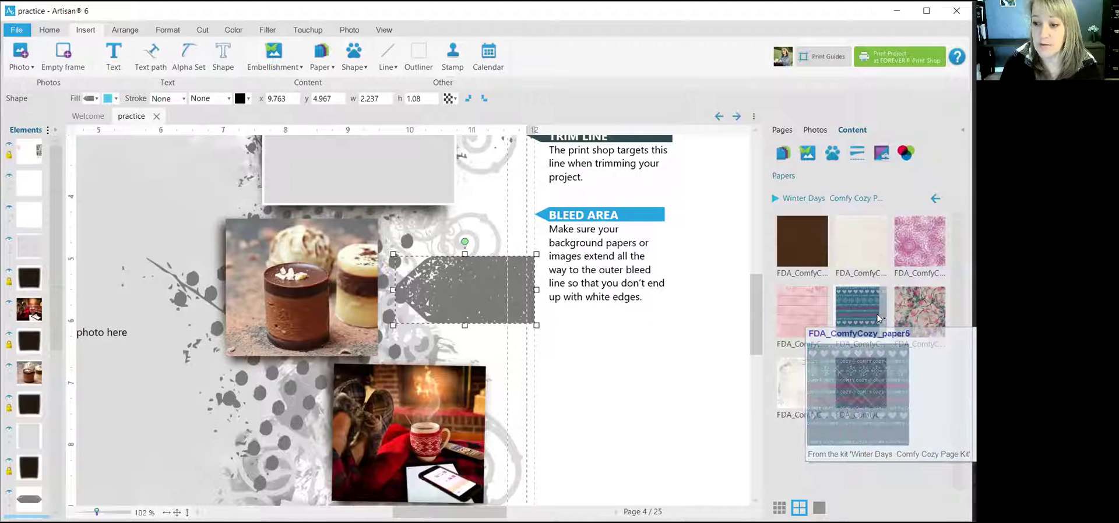
mouse_move(888, 322)
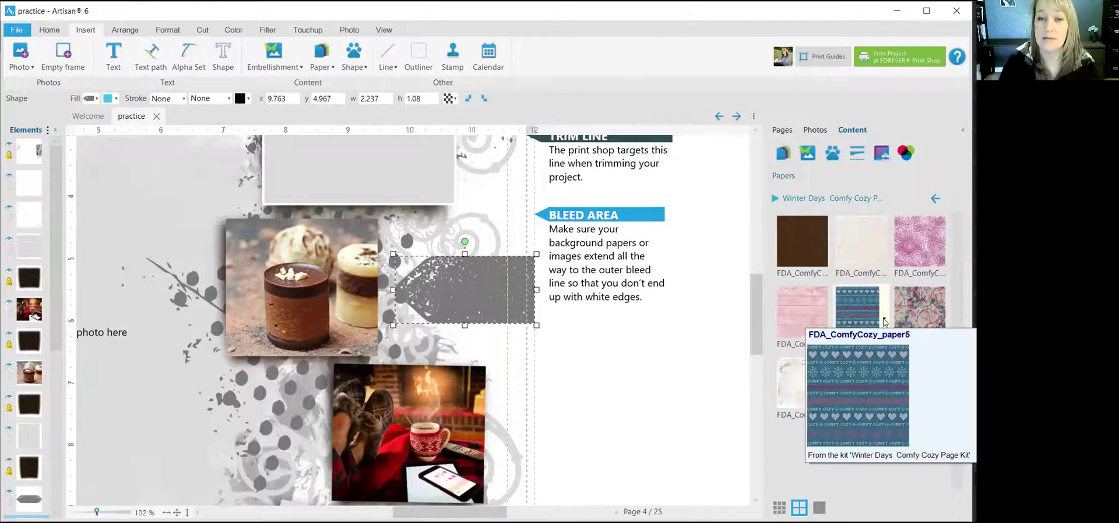
right_click(884, 322)
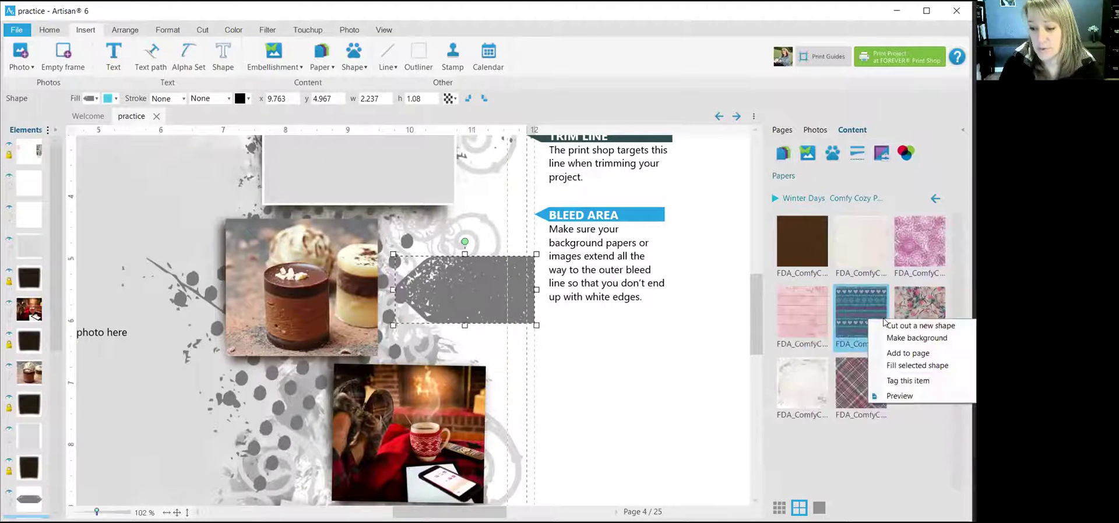
click(930, 367)
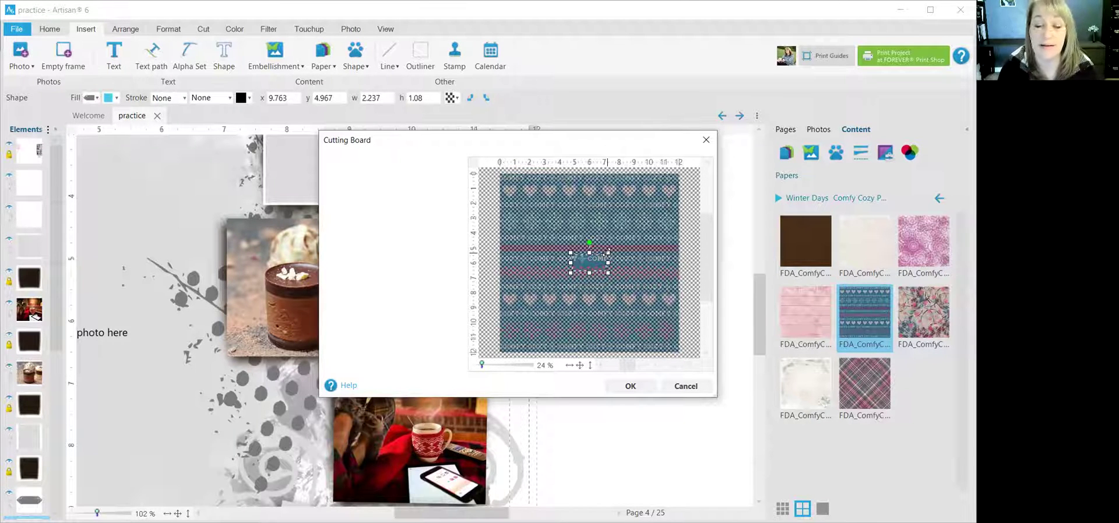
mouse_move(607, 252)
mouse_down()
mouse_move(664, 218)
mouse_move(654, 212)
mouse_move(610, 239)
mouse_up()
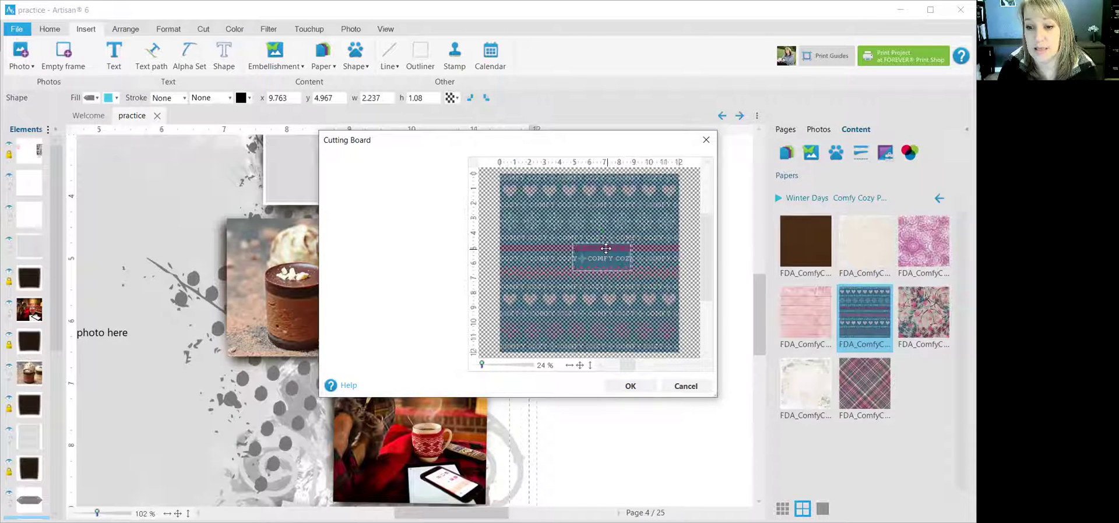
drag(611, 249, 602, 254)
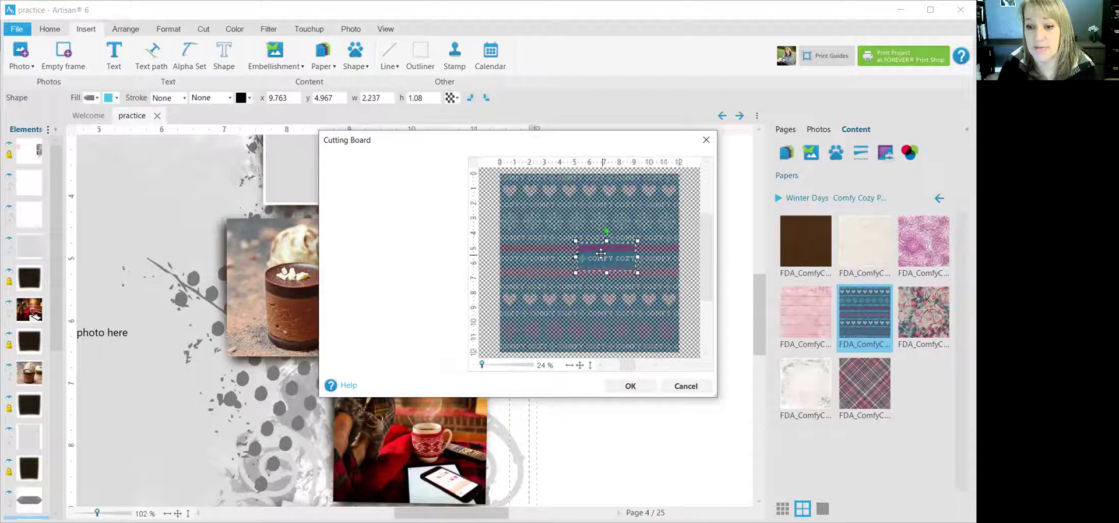
click(632, 386)
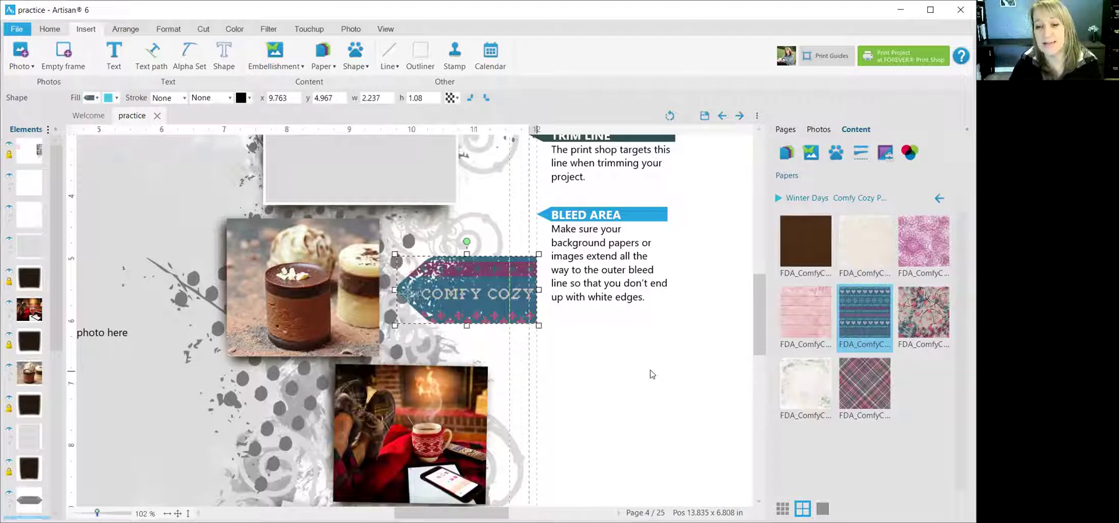
Refill the arrow tag with FDA_ComfyCozy_paper5, cutting an enlarged area over the upper row of hearts and COMFY COZY text.
click(887, 322)
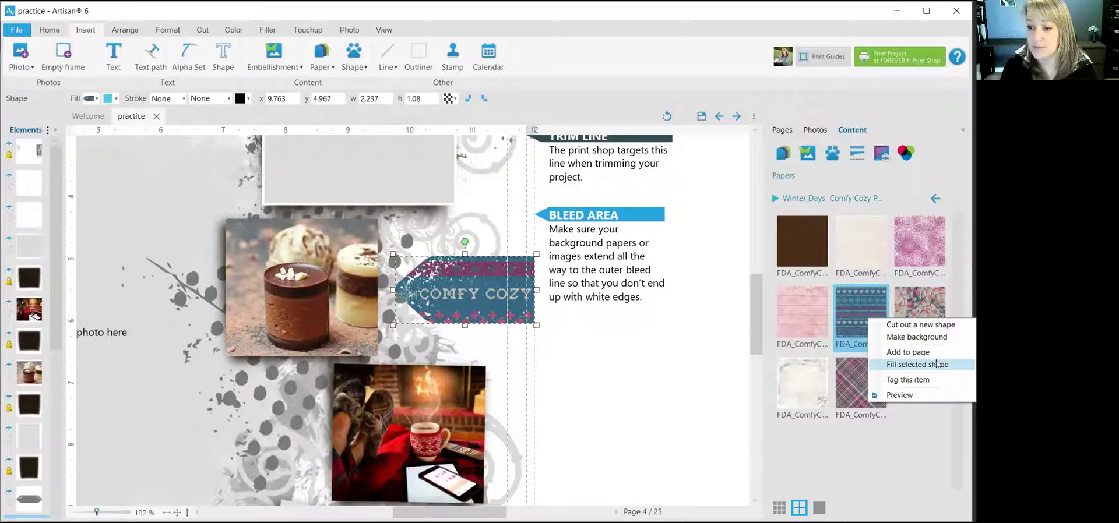
click(938, 364)
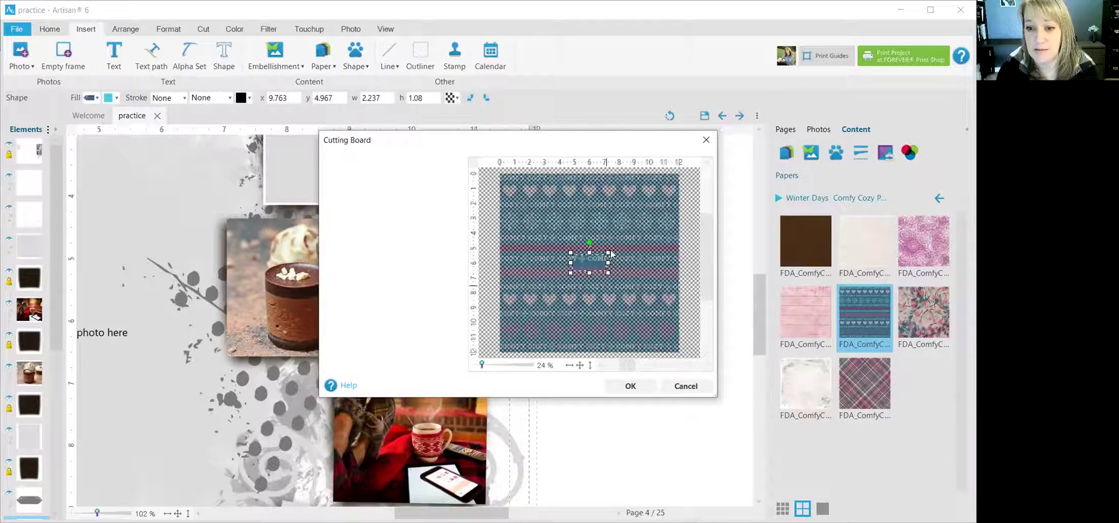
mouse_move(608, 253)
mouse_down()
mouse_move(647, 236)
mouse_move(572, 192)
mouse_move(586, 178)
mouse_move(575, 185)
mouse_up()
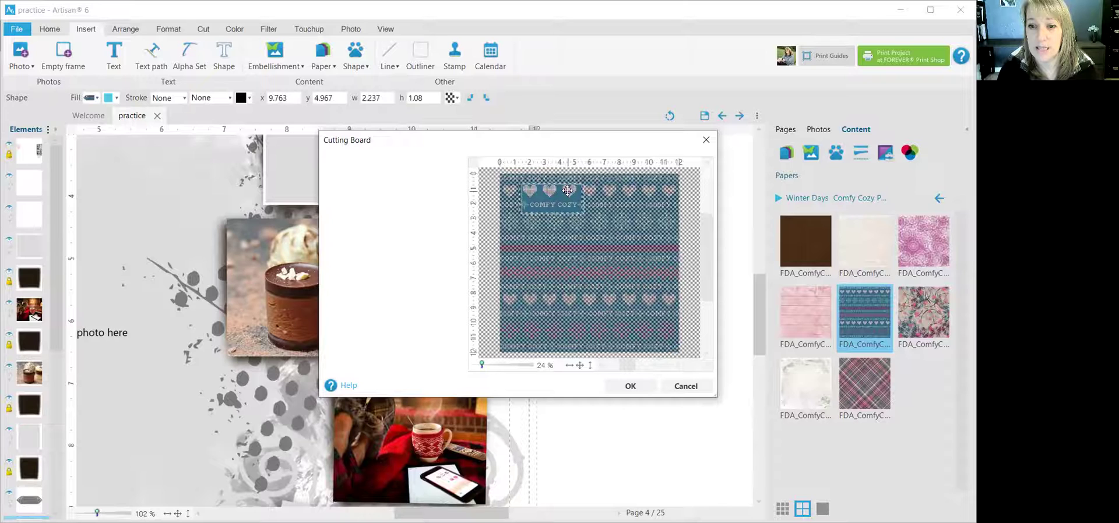
click(567, 191)
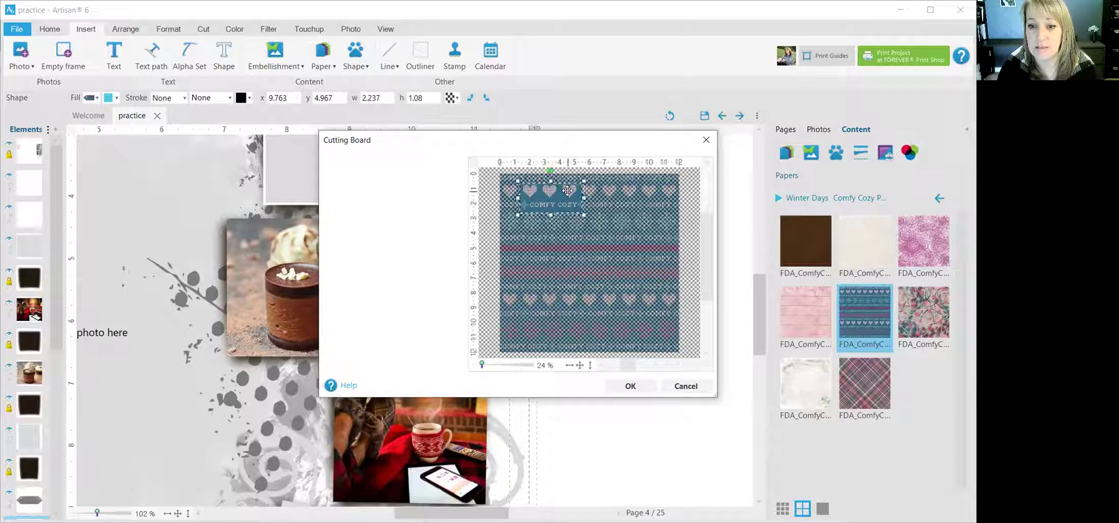
click(631, 386)
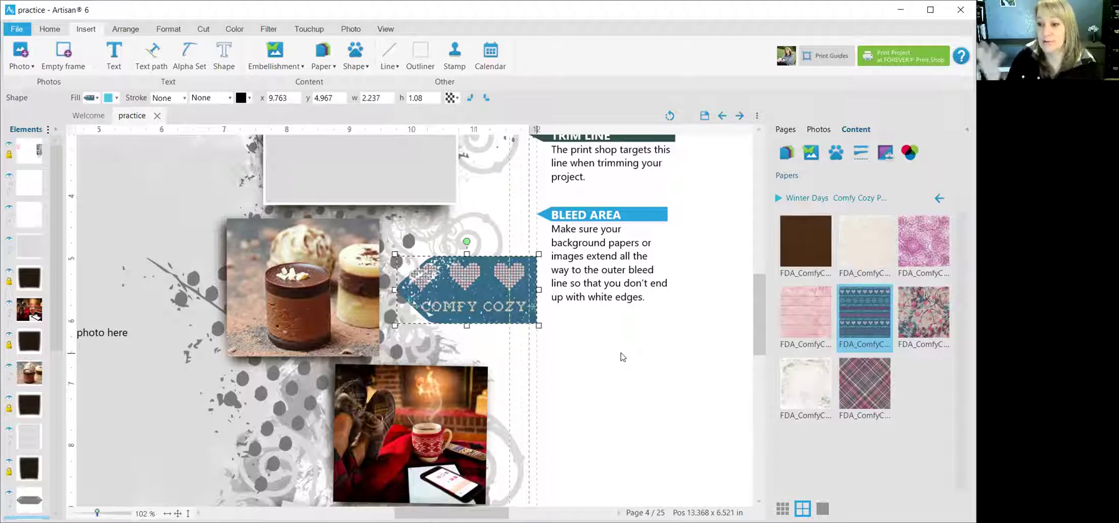
Fill the arrow tag beside the dessert photo with the solid brown Comfy Cozy paper and save the project.
right_click(827, 247)
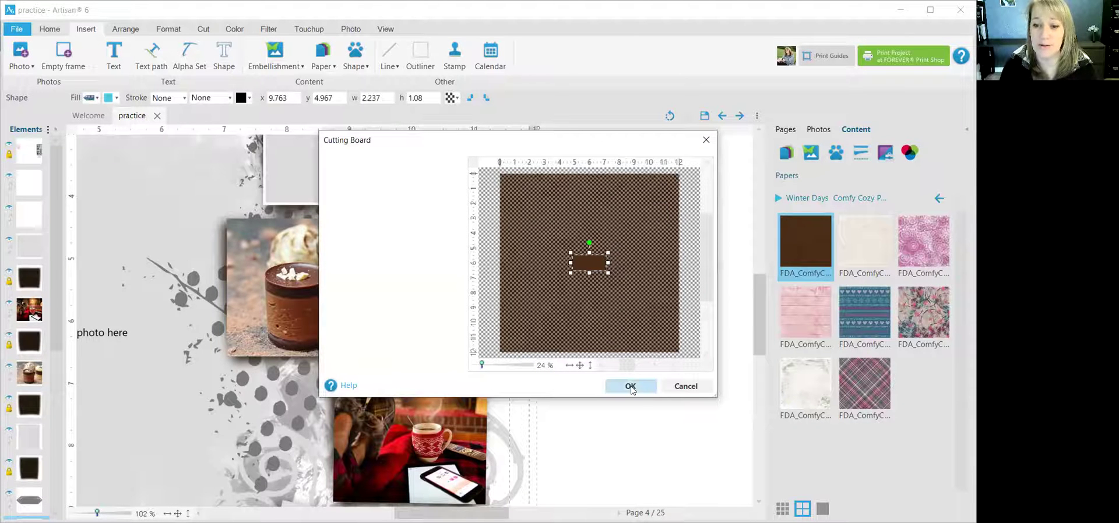
click(630, 387)
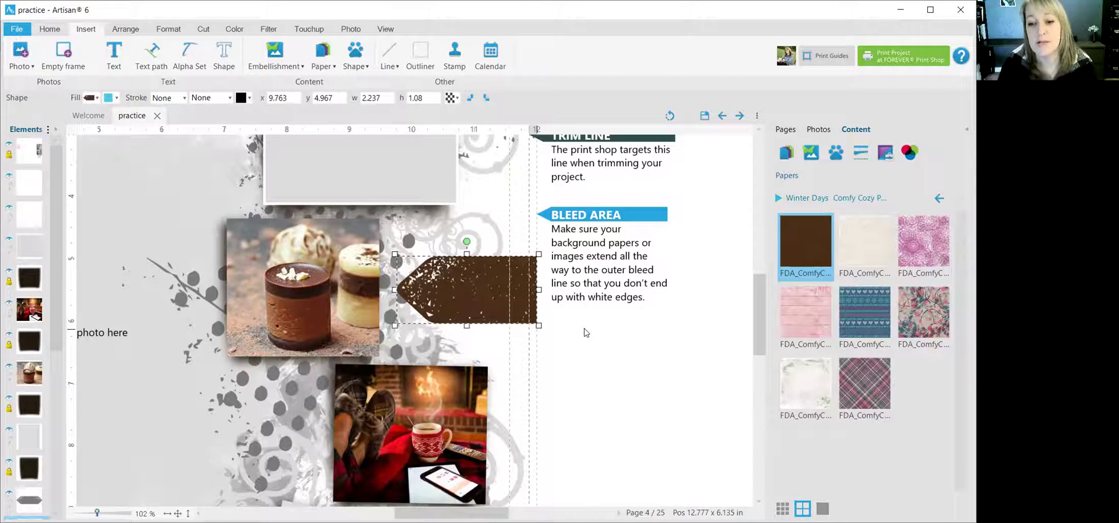
scroll(586, 333, down, 5)
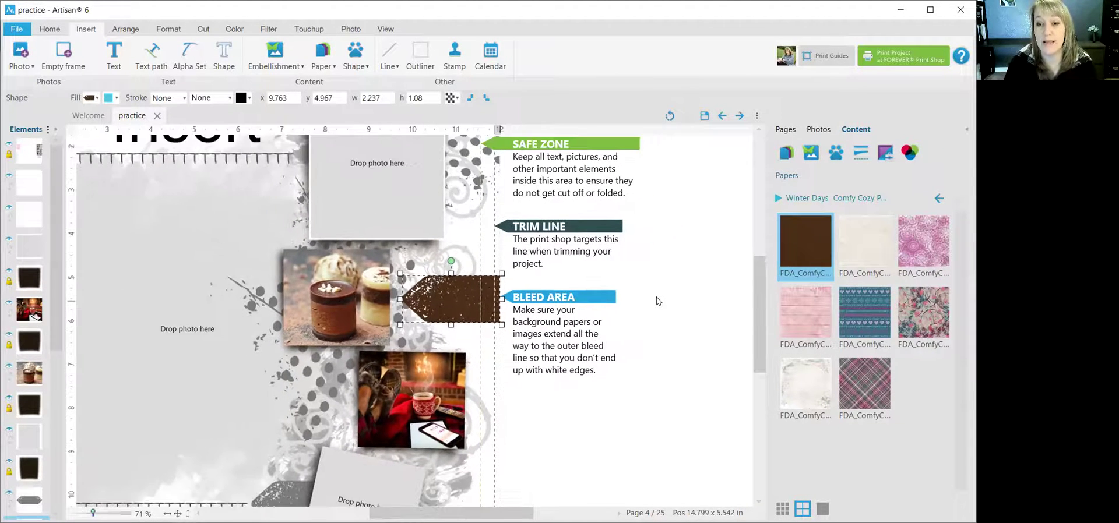
scroll(657, 301, down, 2)
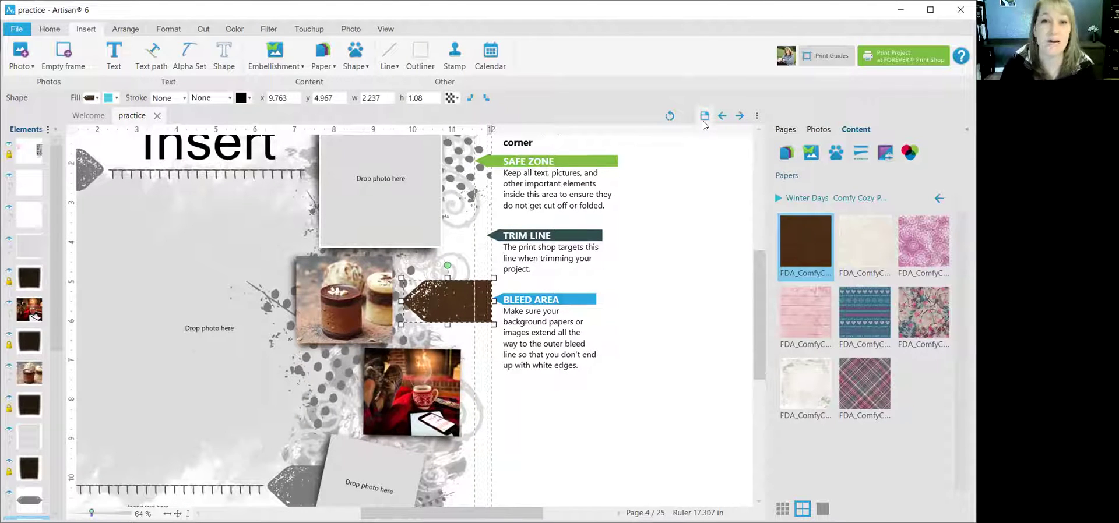
click(705, 117)
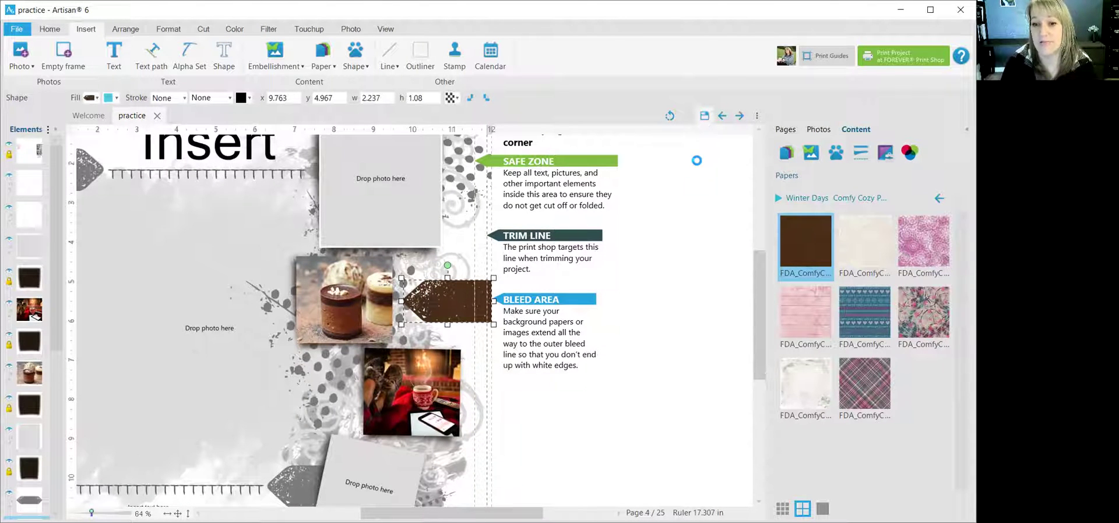
Go to page 14 with the doily, banner and pumpkin embellishments and display the Comfy Cozy papers again.
click(784, 129)
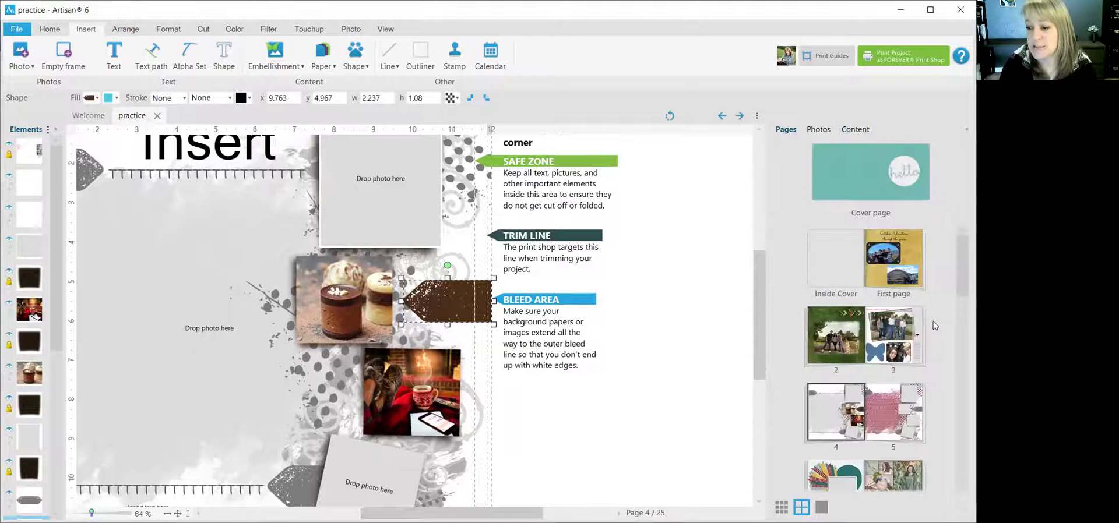
click(843, 259)
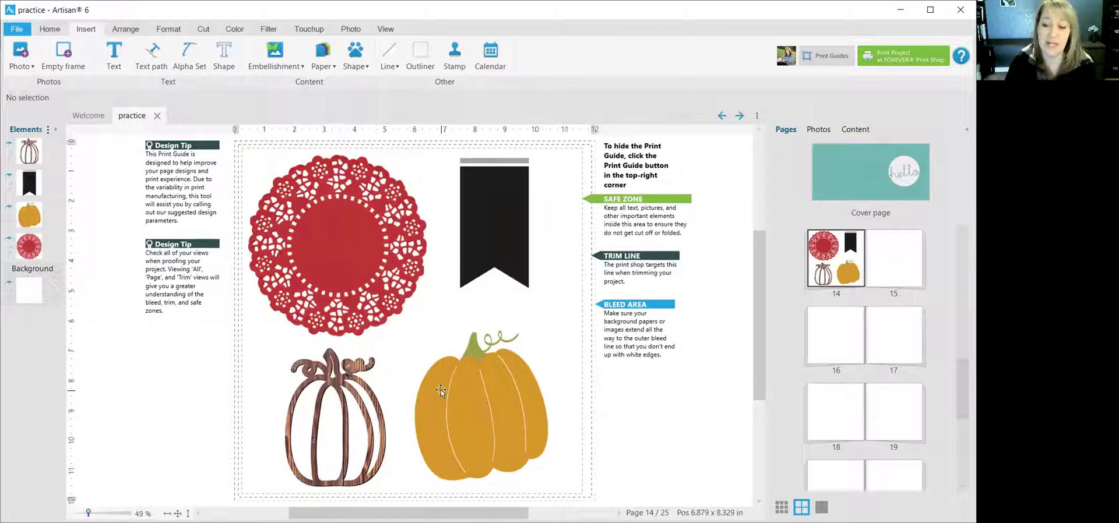
click(857, 131)
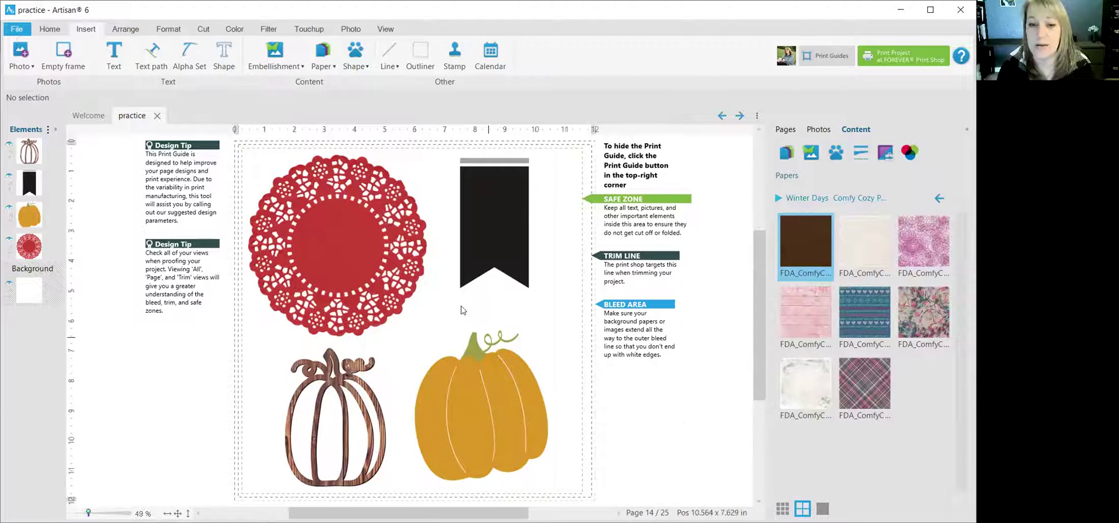
Preview the distressed cream paper FDA_ComfyCozy_paper7 at a larger size and close the preview.
right_click(828, 389)
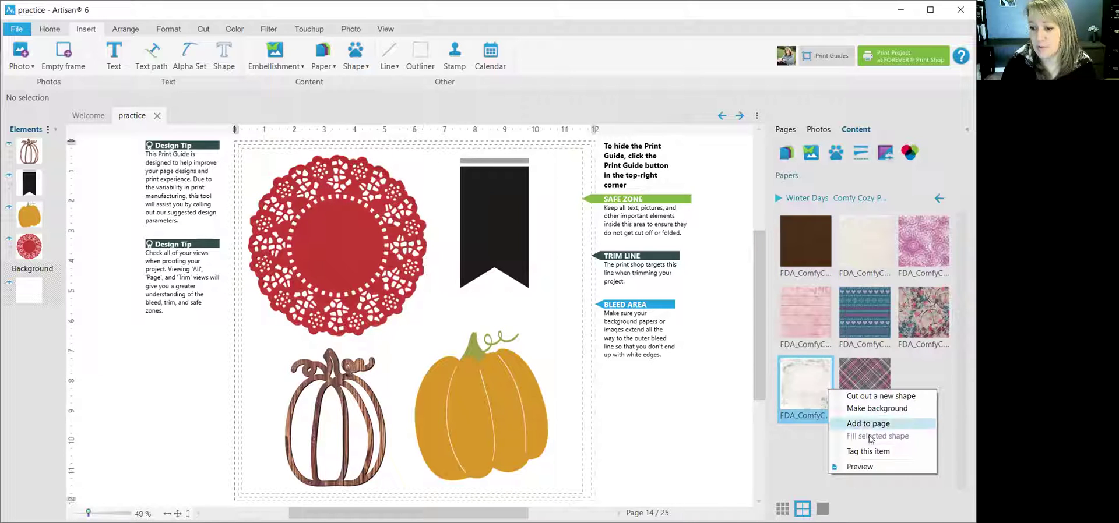
click(882, 464)
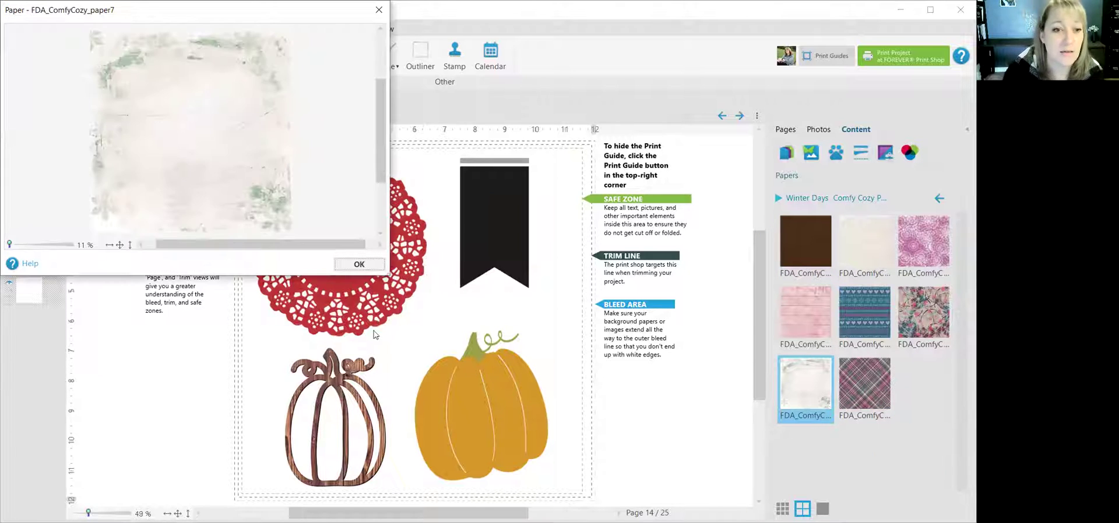
click(379, 10)
Try filling the red doily with FDA_ComfyCozy_paper7, cutting from the entire sheet, and undo the fill.
click(352, 243)
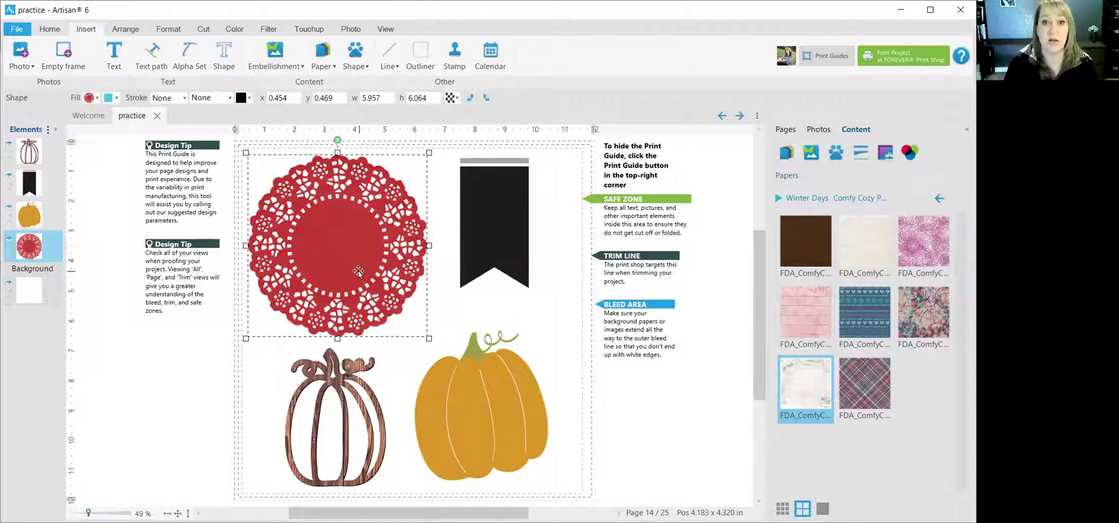
right_click(830, 393)
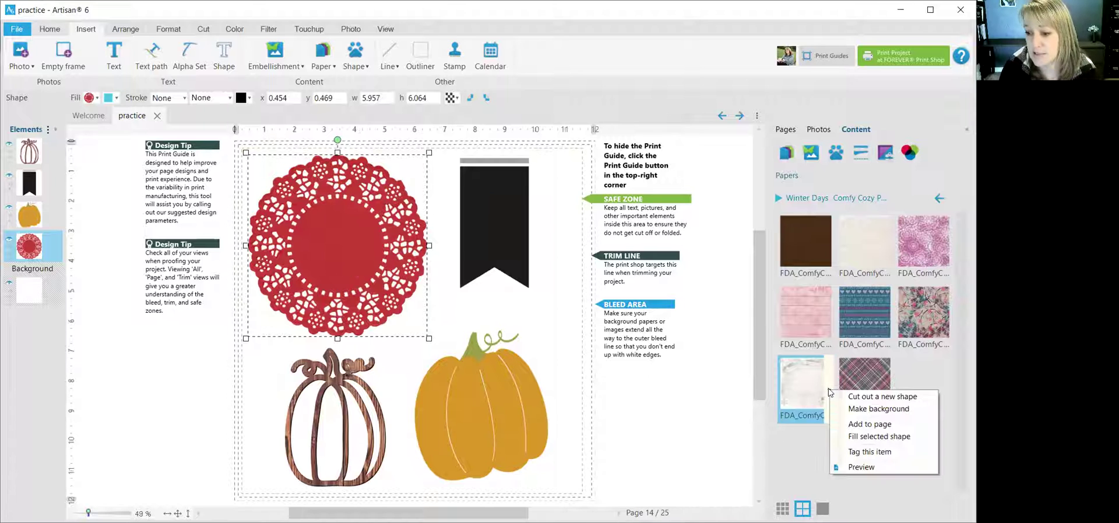
click(887, 441)
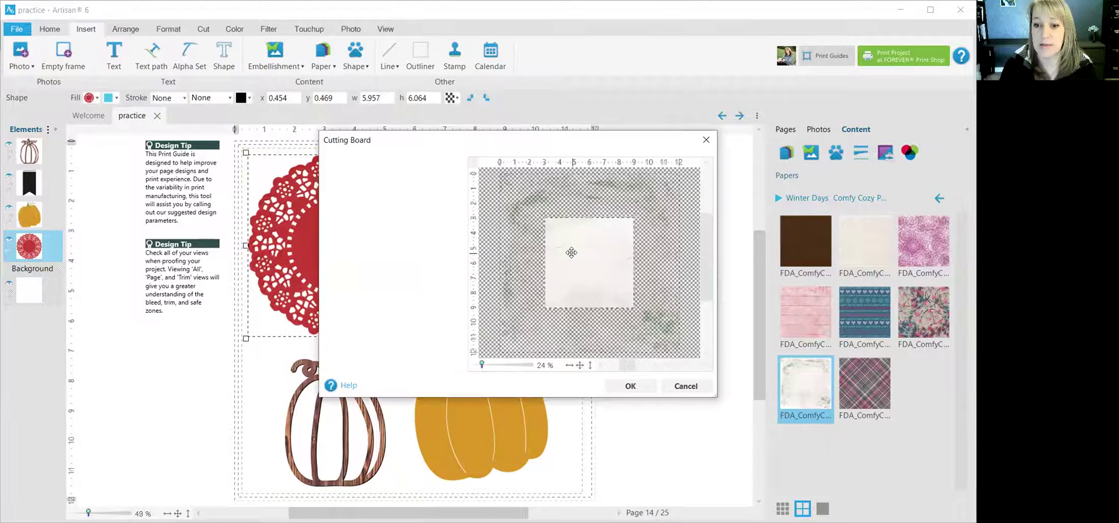
drag(557, 212, 526, 205)
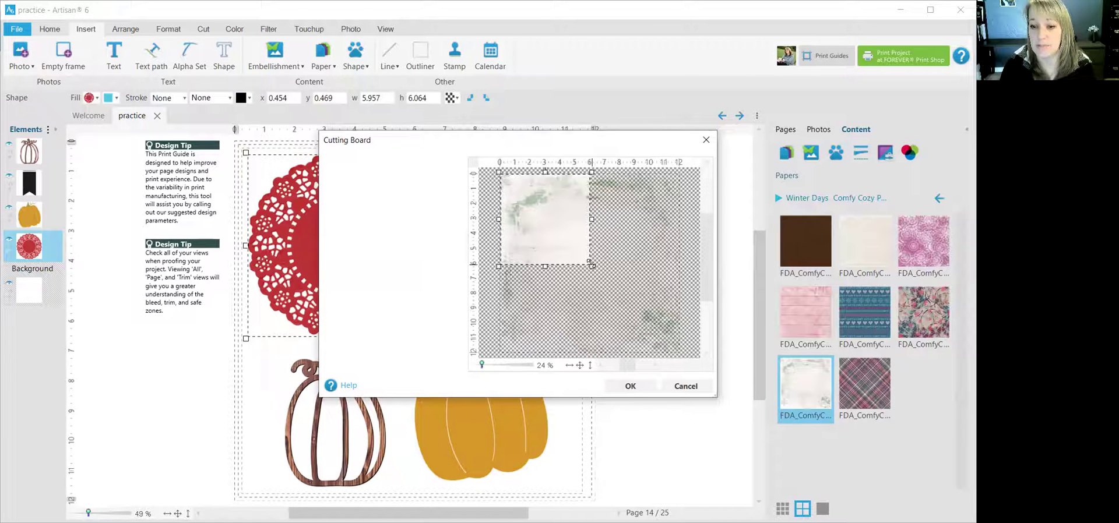
drag(592, 266, 678, 316)
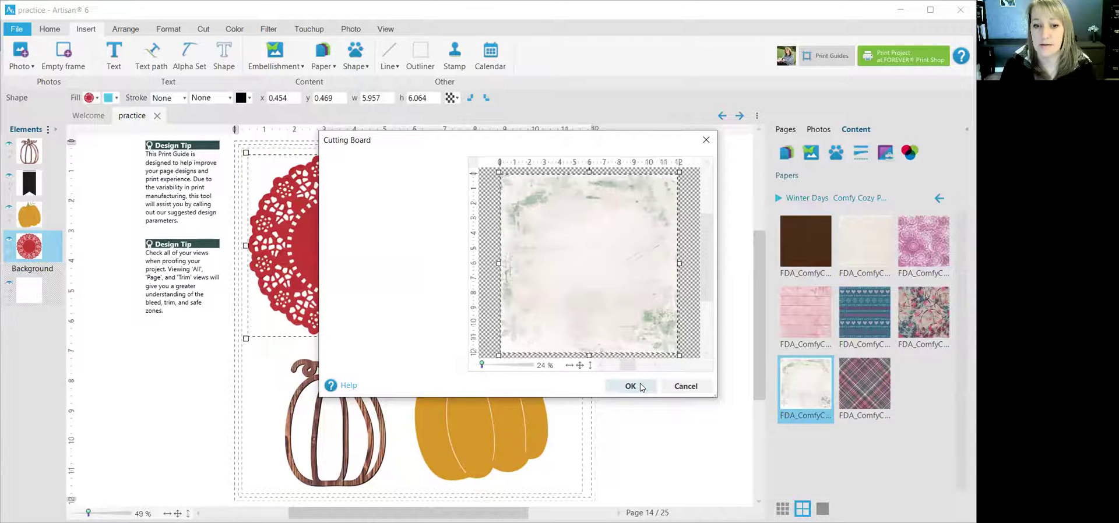
click(641, 388)
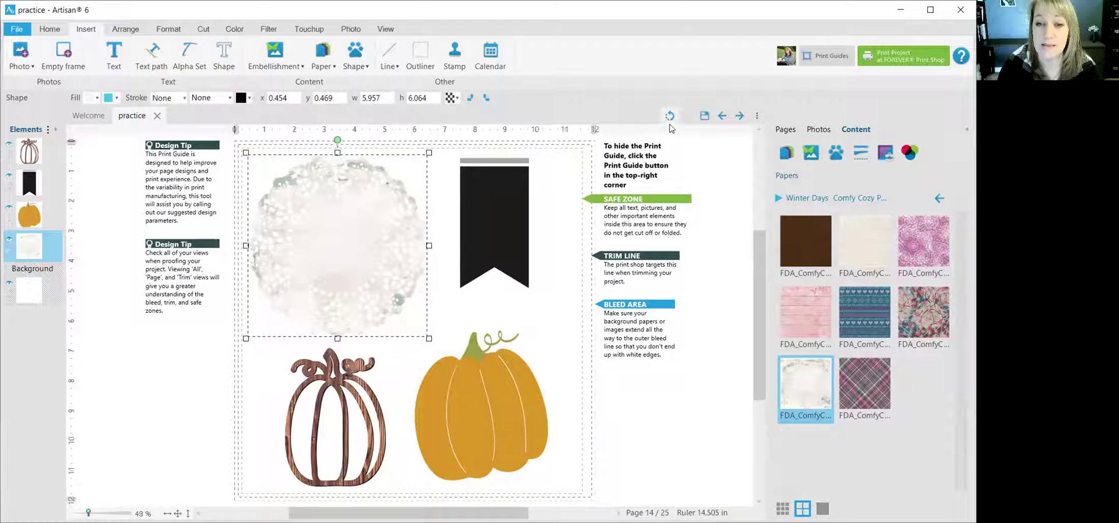
click(670, 117)
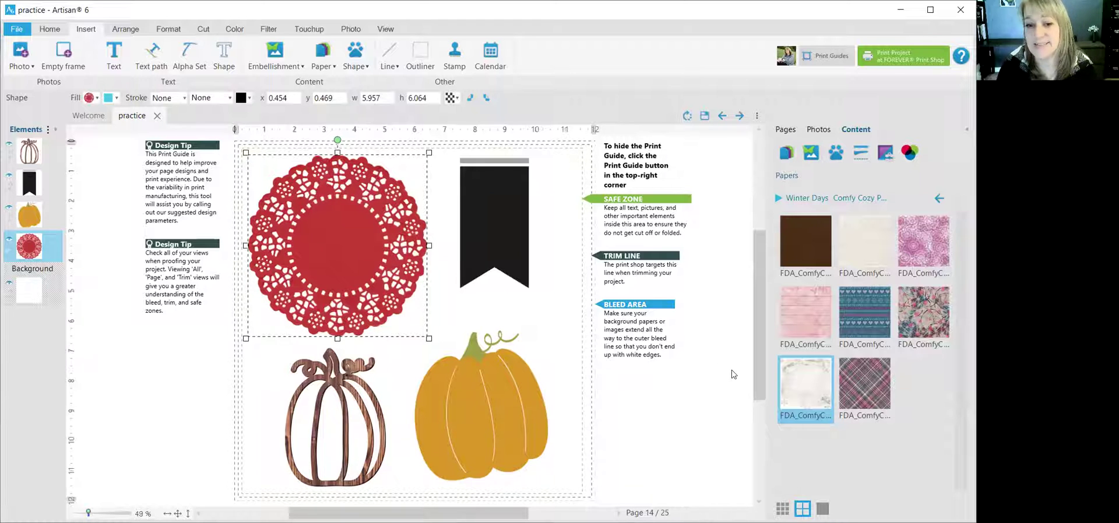
Fill the red doily with the pink patterned Comfy Cozy paper, enlarging the cut area toward the sheet's upper-left corner.
right_click(944, 245)
click(942, 292)
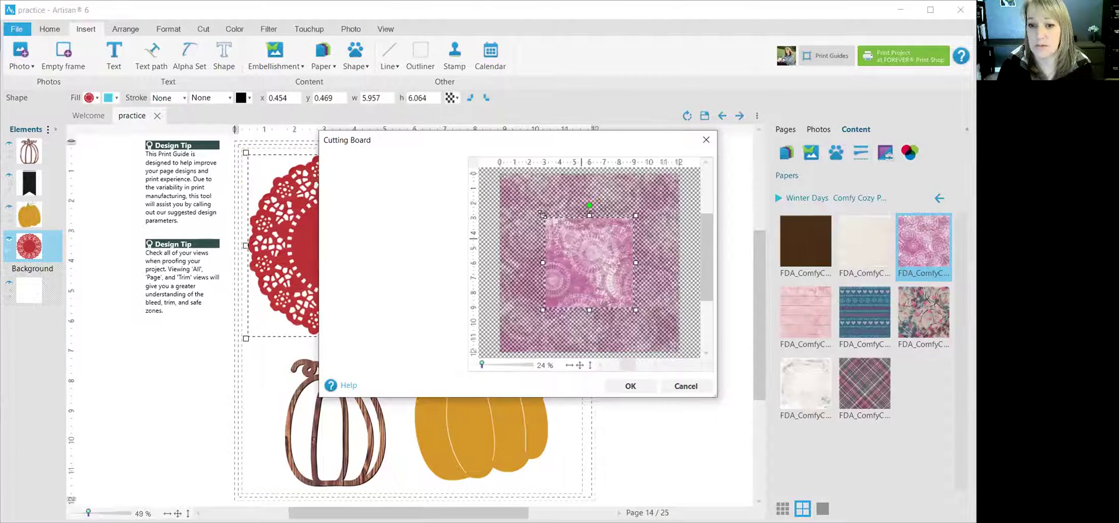
drag(516, 179, 506, 178)
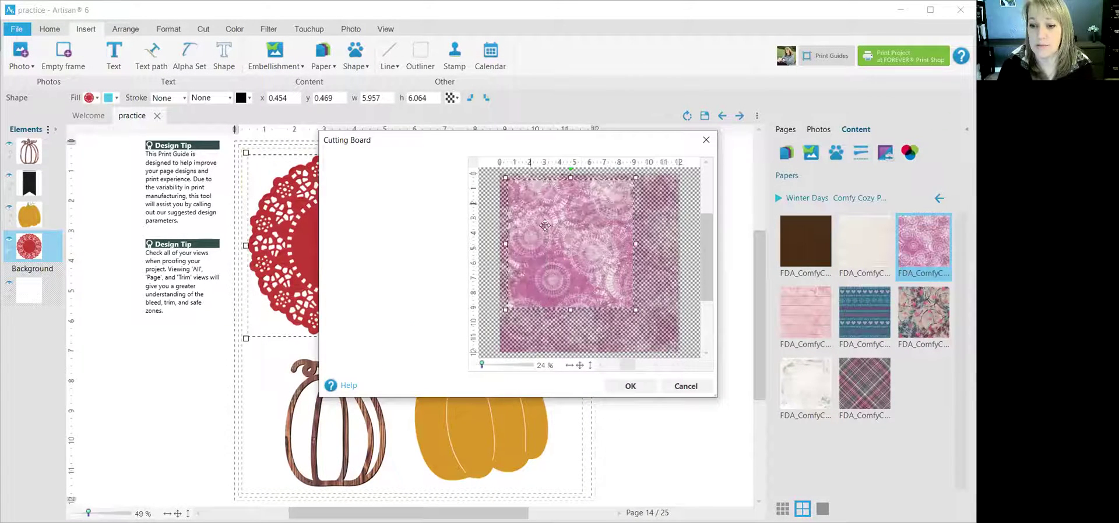
click(630, 387)
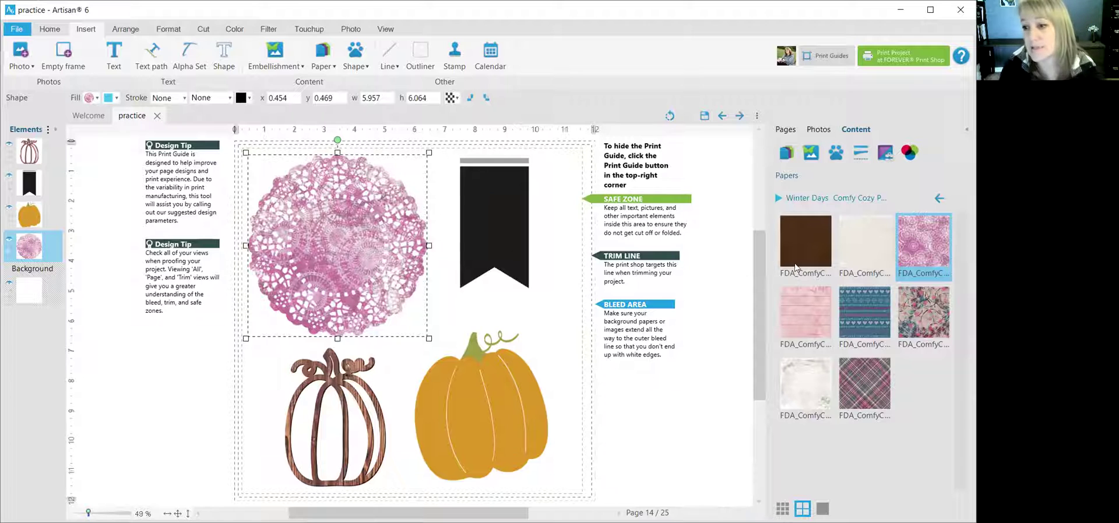
Fill the doily with the solid brown Comfy Cozy paper using the default cut area, and deselect it.
right_click(830, 243)
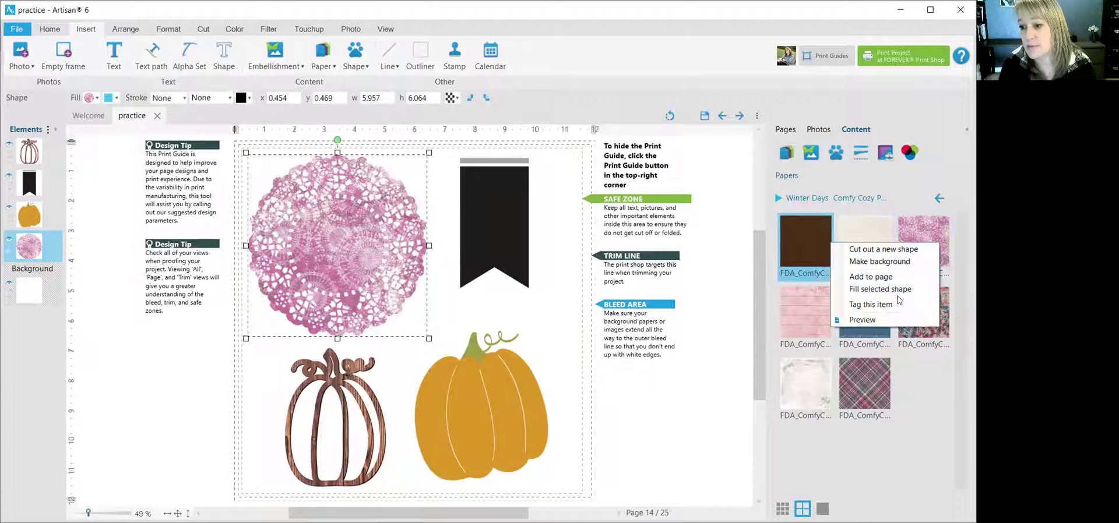
click(881, 289)
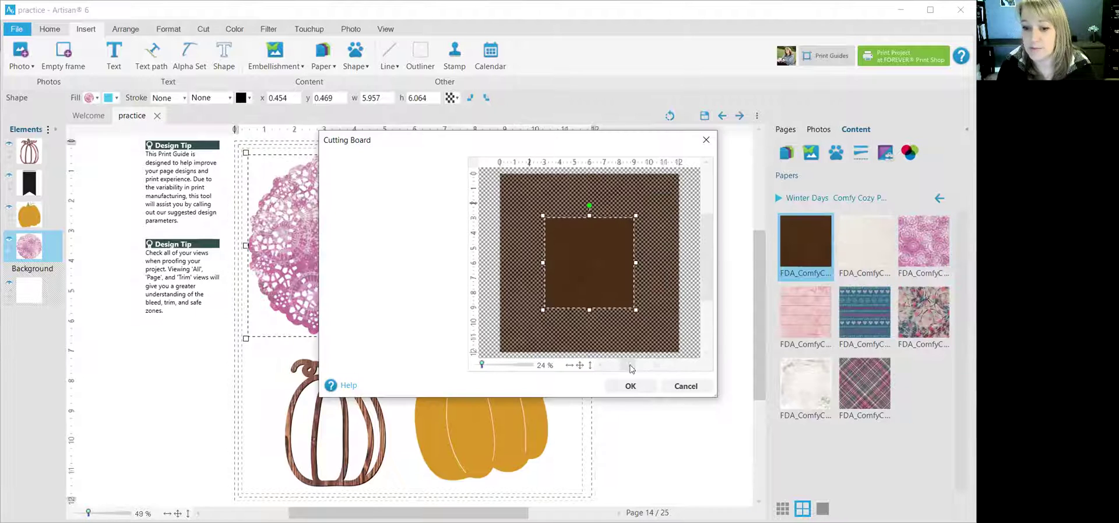
click(631, 386)
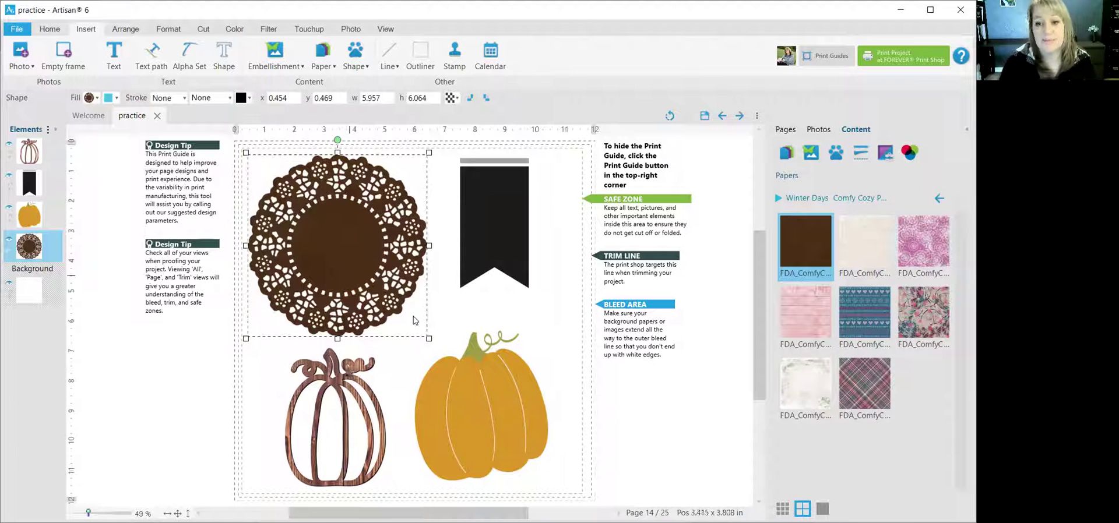
click(656, 411)
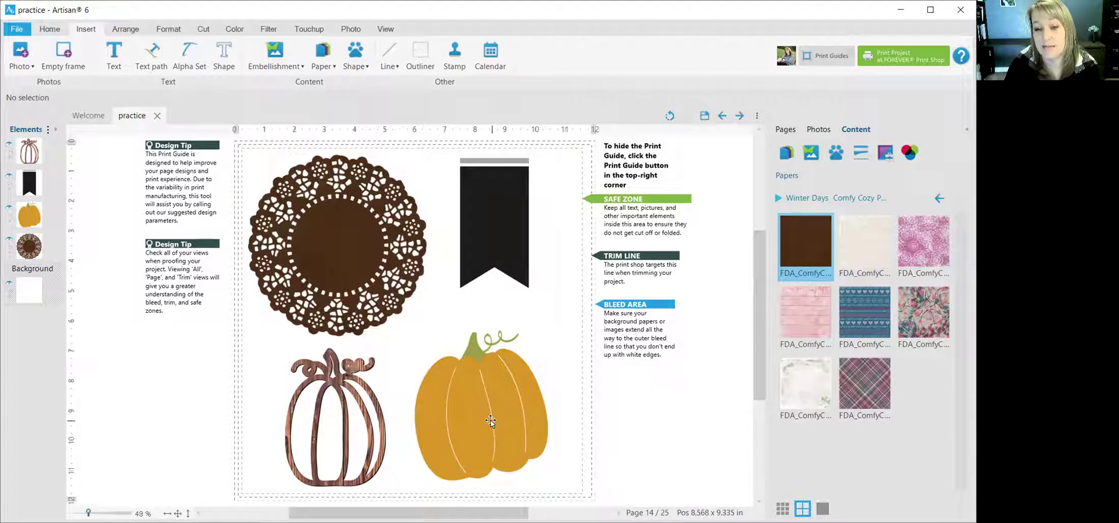
Try filling the black and gray banner with the solid brown Comfy Cozy paper, undo the fill and deselect the banner.
click(497, 224)
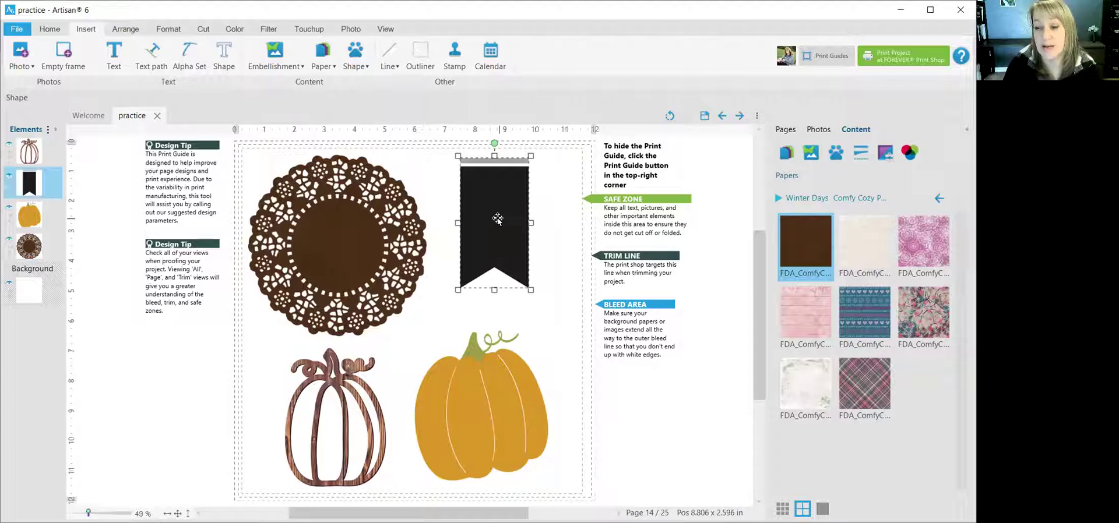
right_click(831, 246)
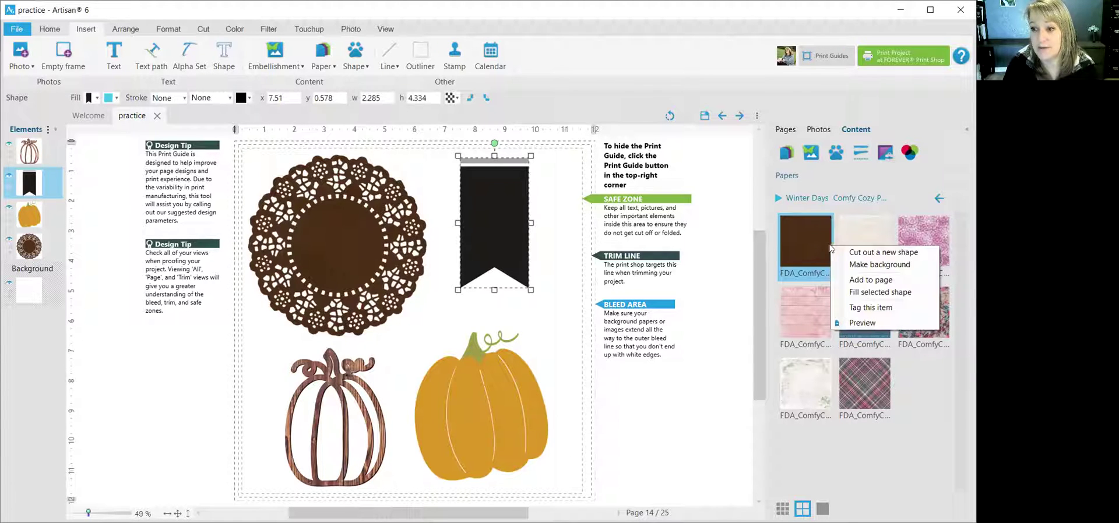
click(890, 293)
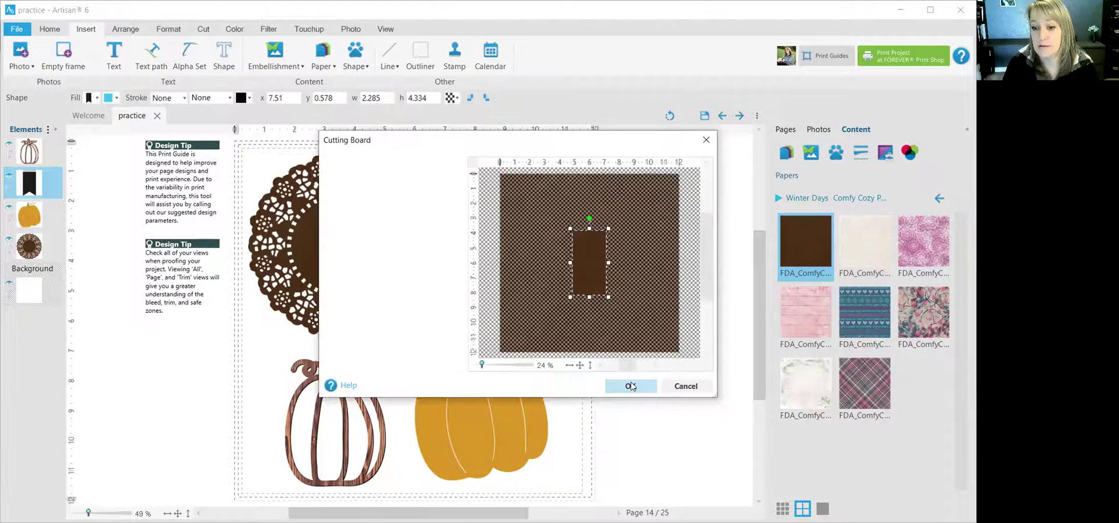
click(630, 382)
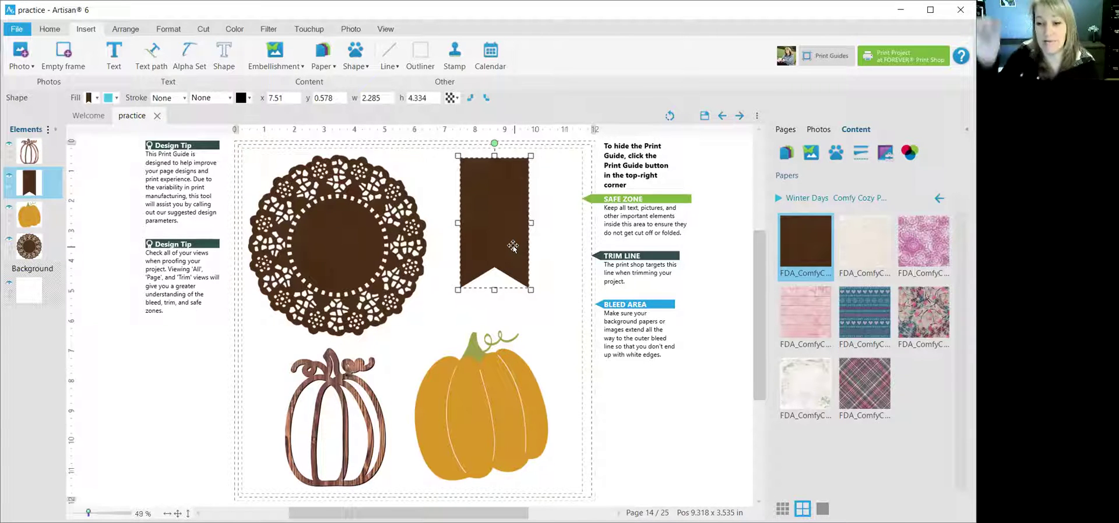
click(669, 119)
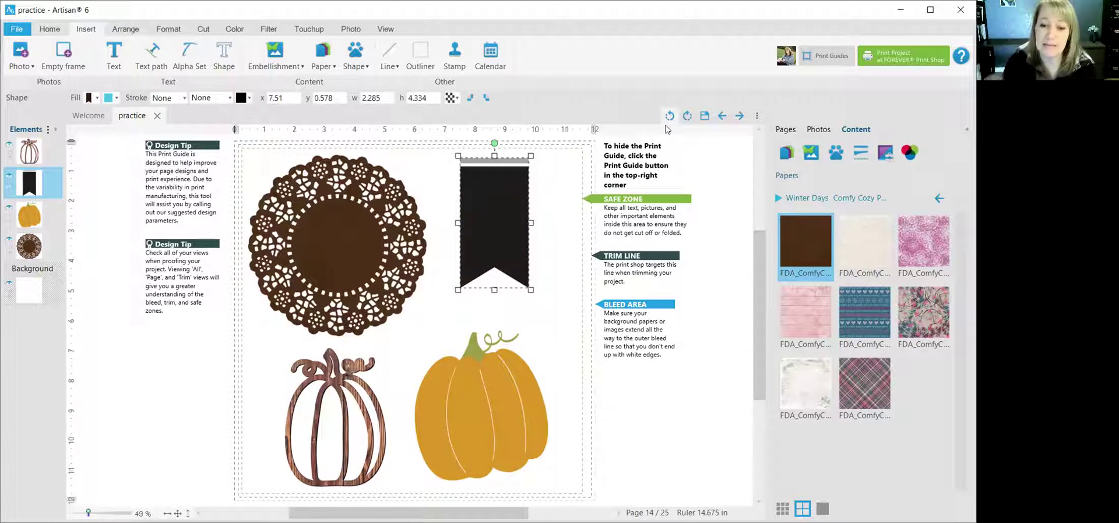
click(669, 138)
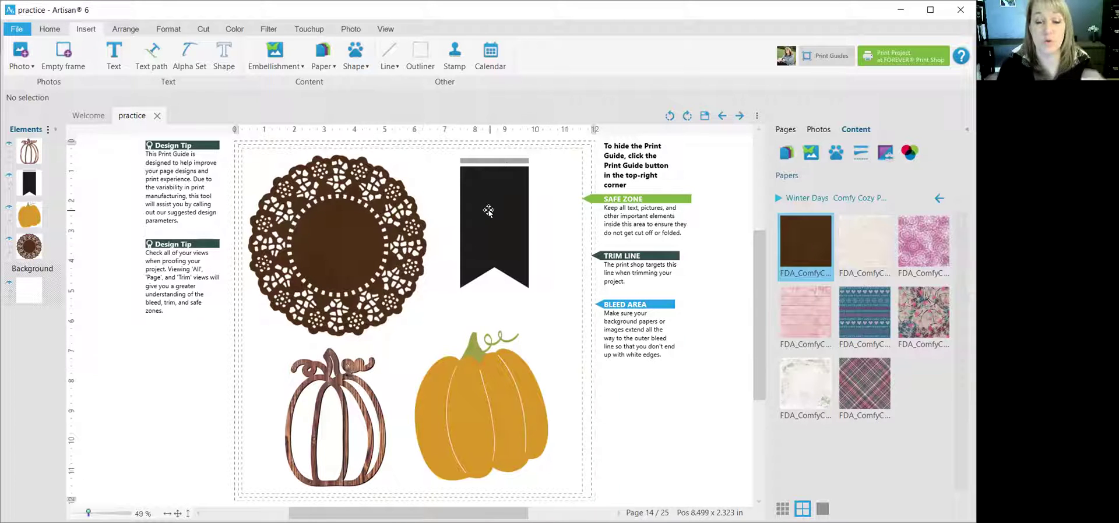
Select the orange pumpkin and display the papers tagged fall-autumn.
click(474, 427)
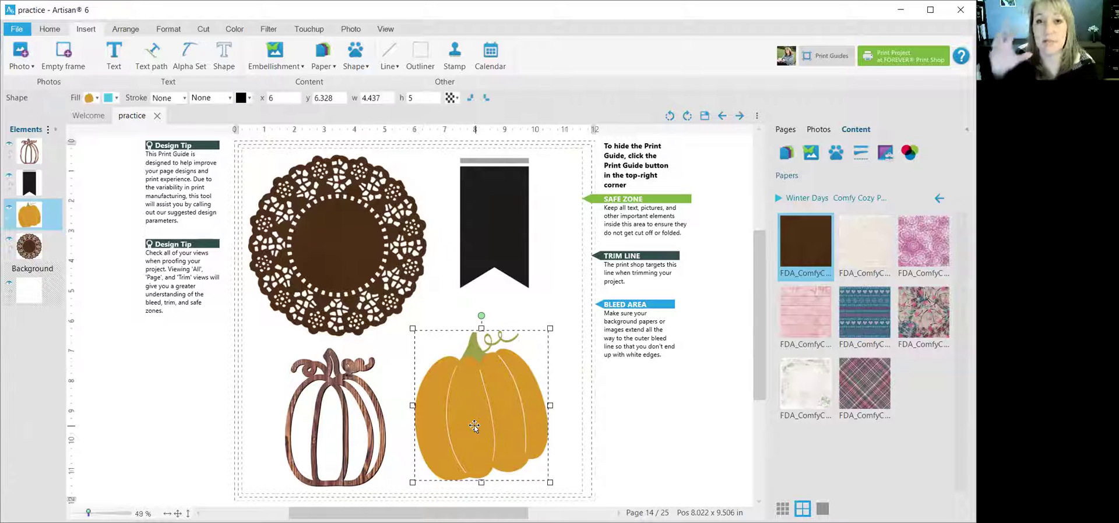
click(777, 198)
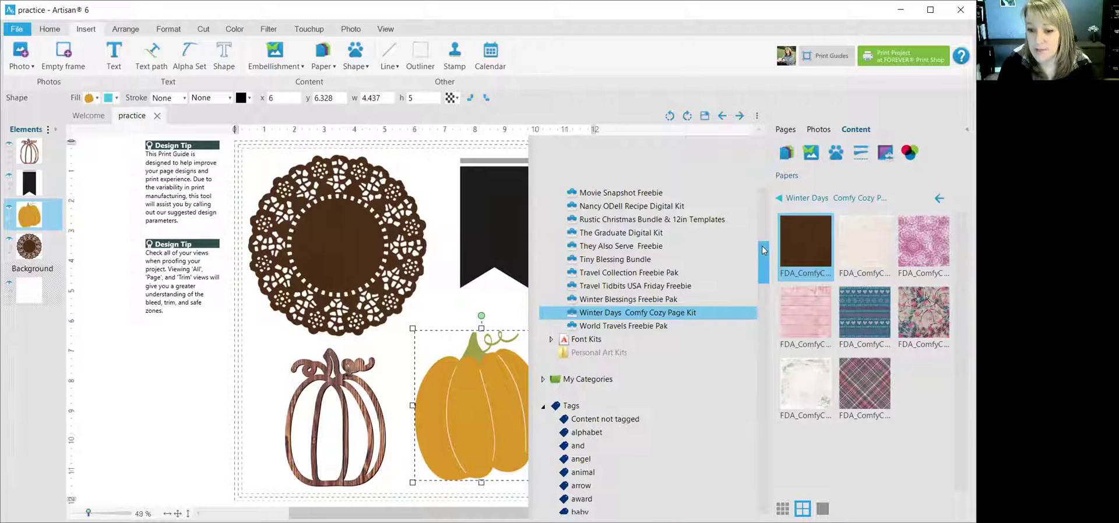
mouse_move(757, 244)
mouse_down()
mouse_move(757, 323)
mouse_move(757, 260)
mouse_up()
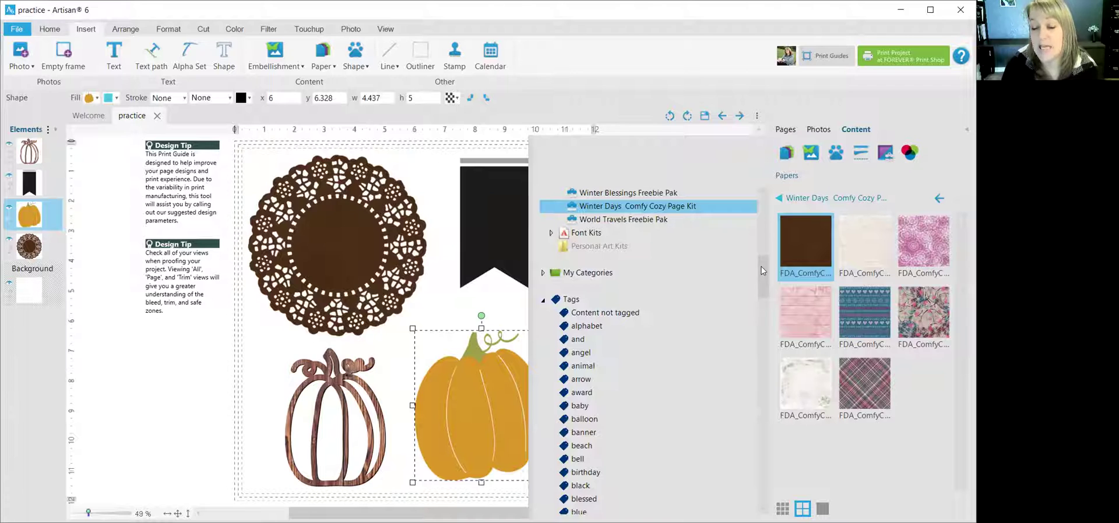
drag(764, 271, 760, 403)
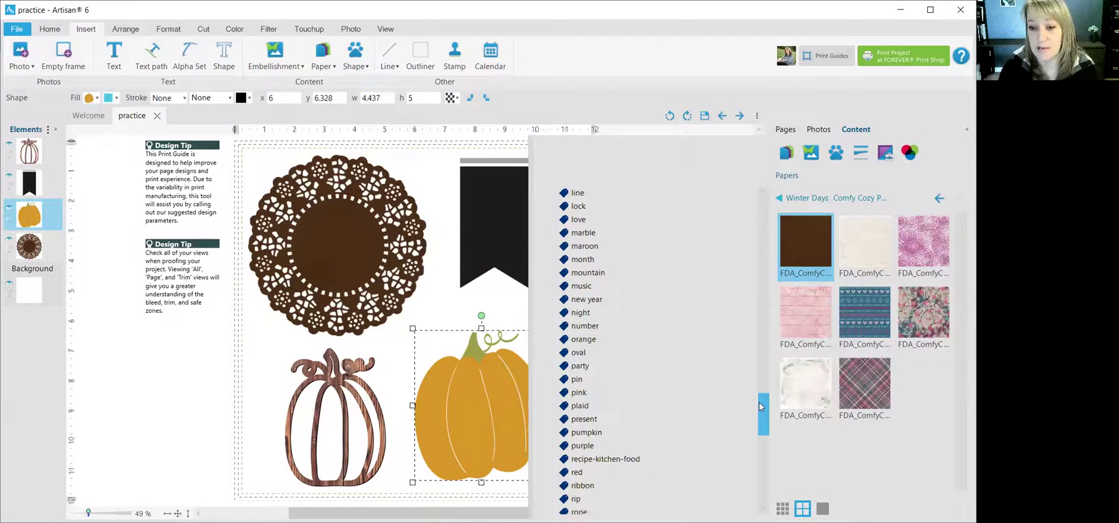
drag(759, 402, 760, 352)
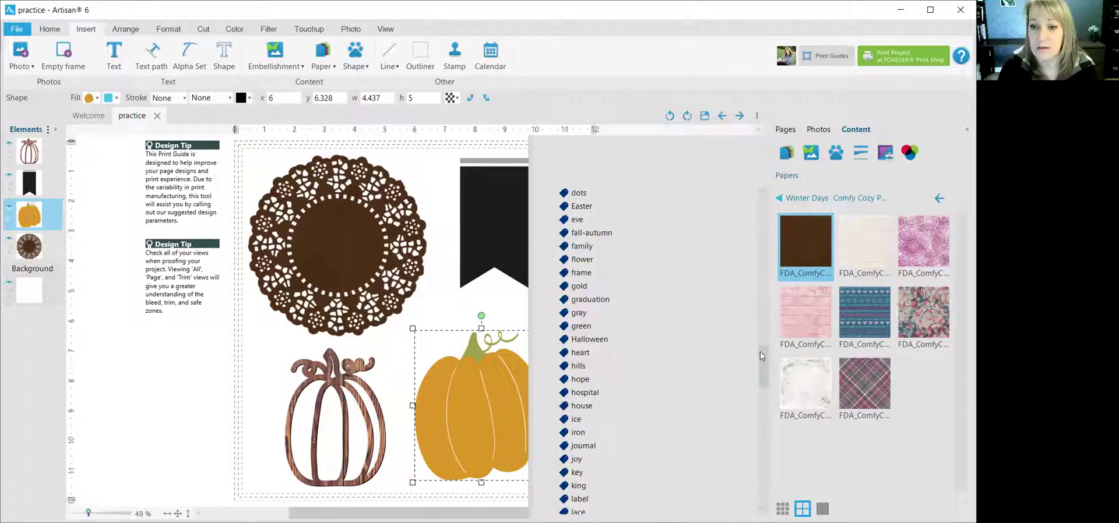
click(614, 234)
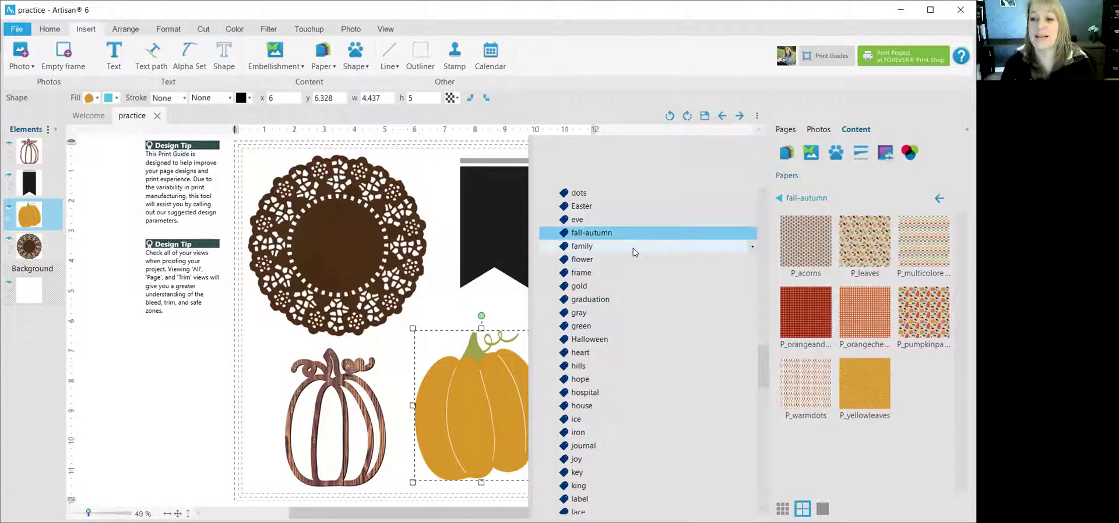
click(777, 197)
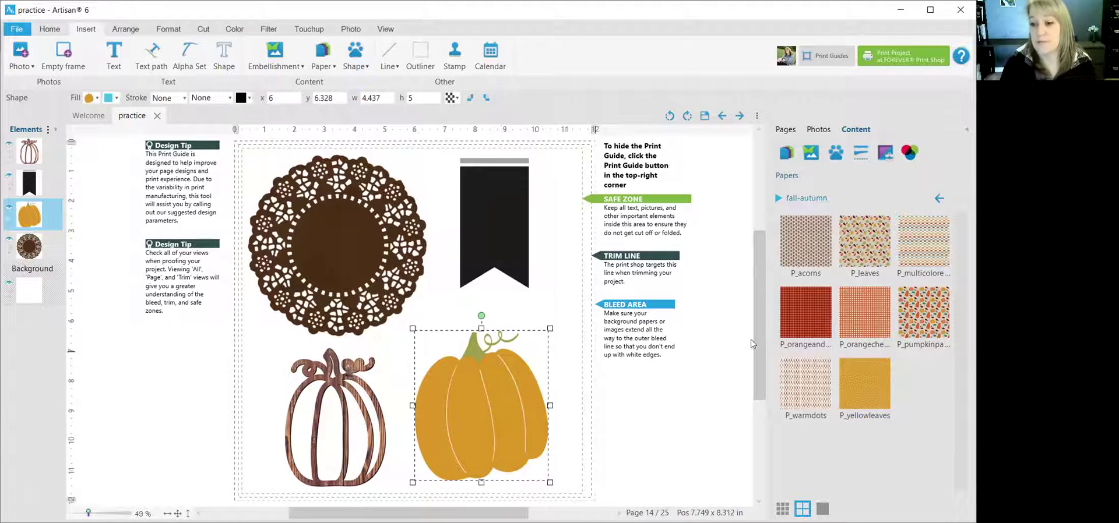
Try filling the orange pumpkin with the red and orange diamond paper, enlarging the cut area toward the sheet's upper-left corner, and undo the fill.
right_click(828, 315)
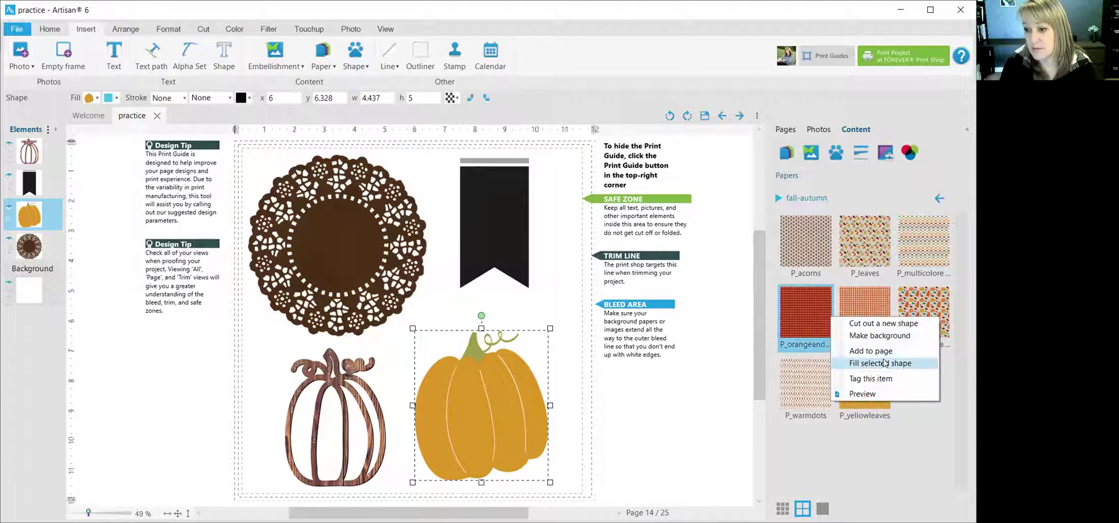
click(883, 361)
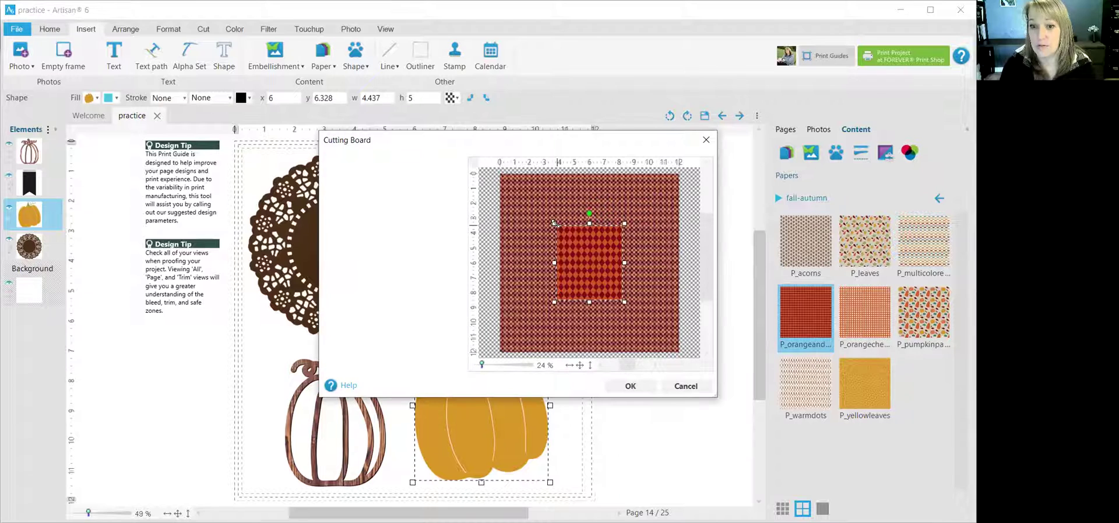
drag(555, 224, 516, 182)
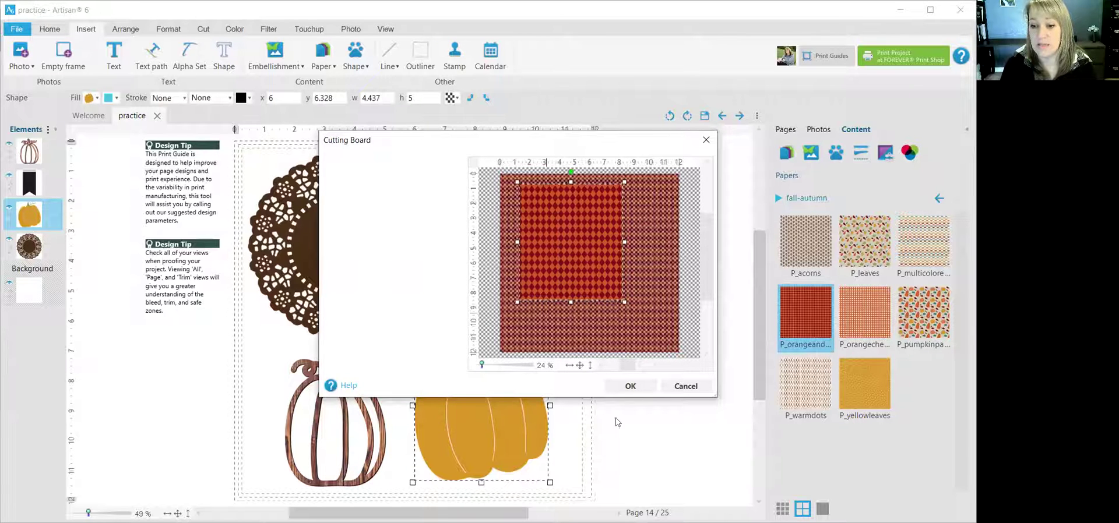
click(635, 389)
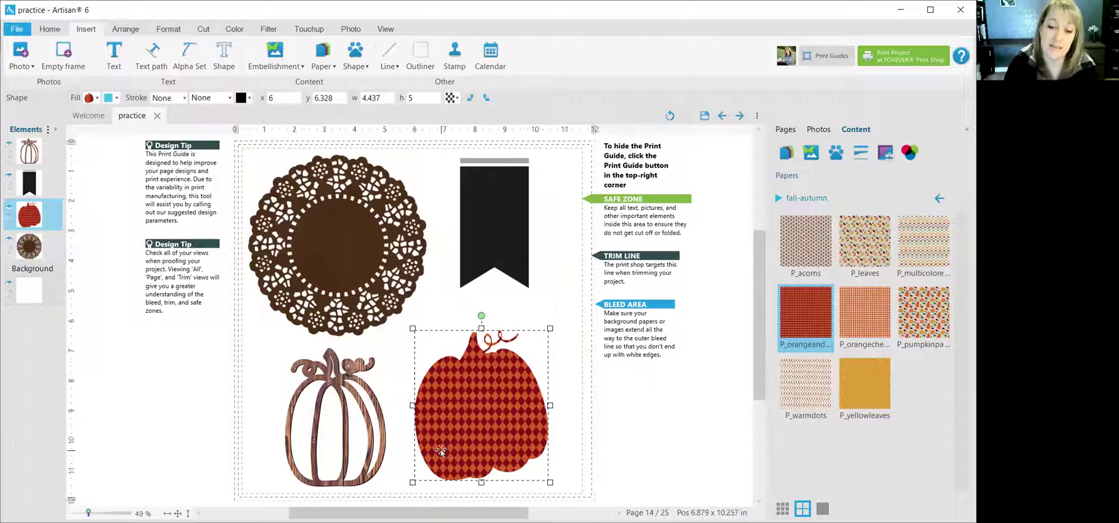
click(670, 115)
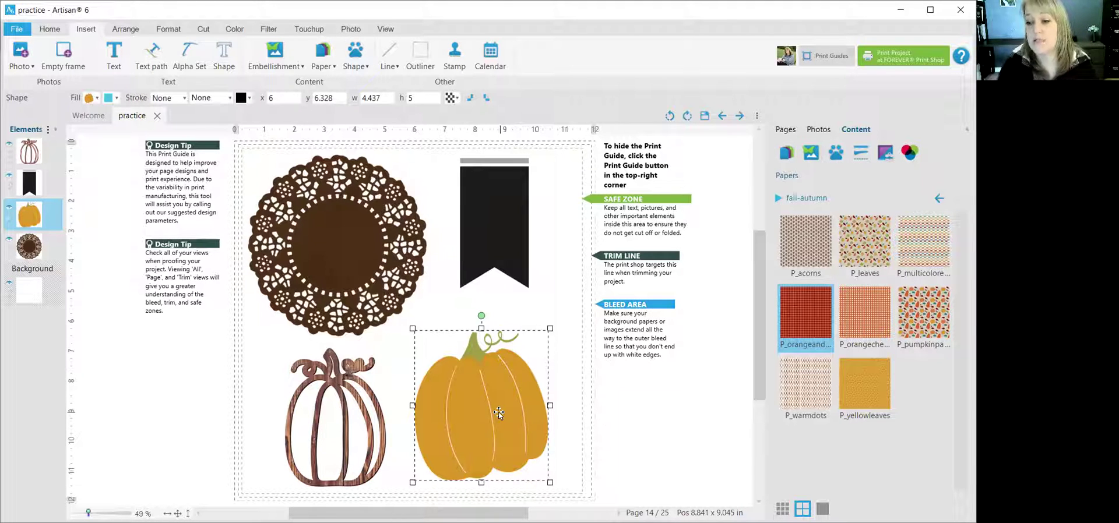
Fill the solid orange pumpkin with the orange and white checkered fall-autumn paper using the default cut area.
right_click(873, 317)
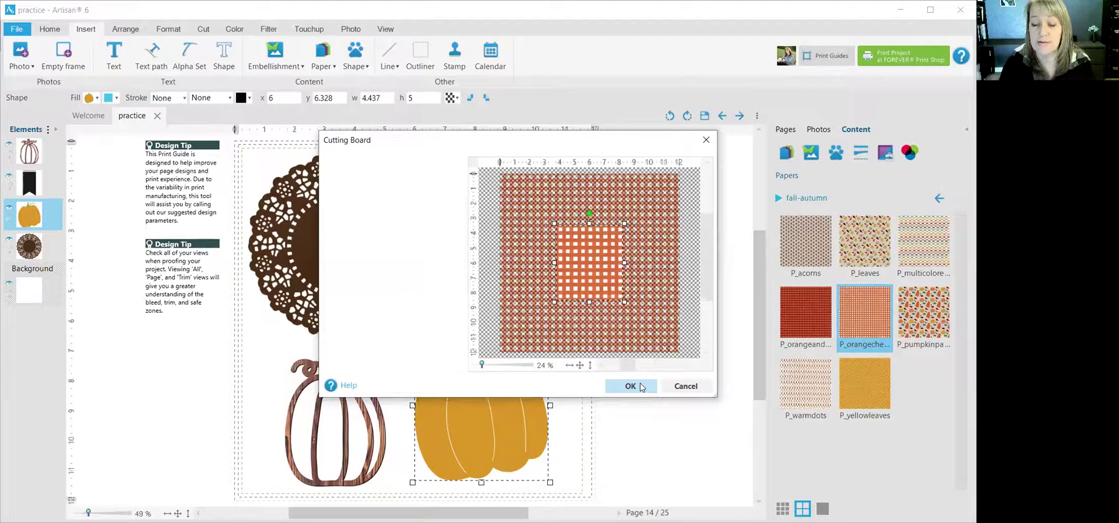
click(641, 387)
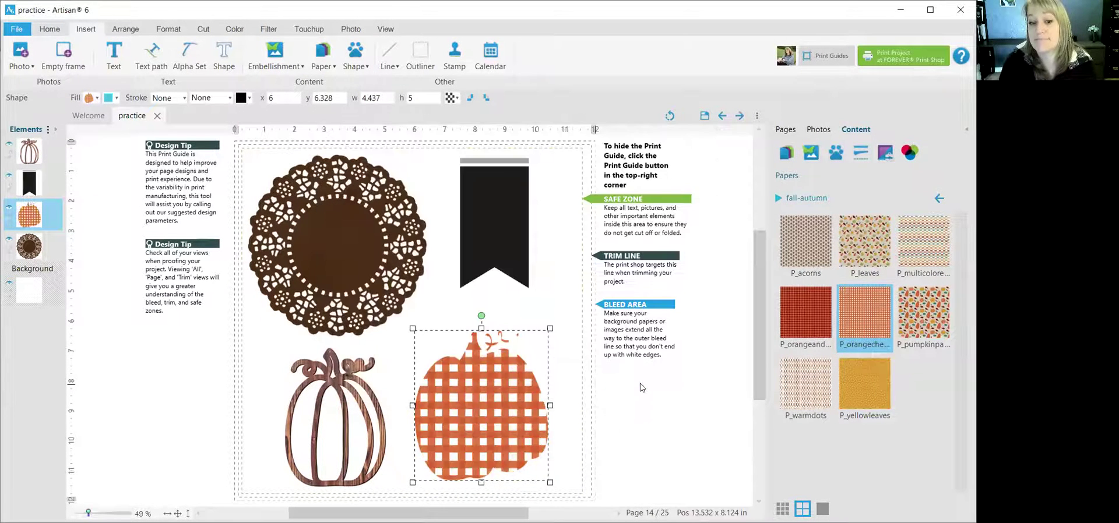
Fill the wooden outline pumpkin with the orange and white checkered paper, enlarging the cut area toward the sheet's upper-left corner.
click(332, 363)
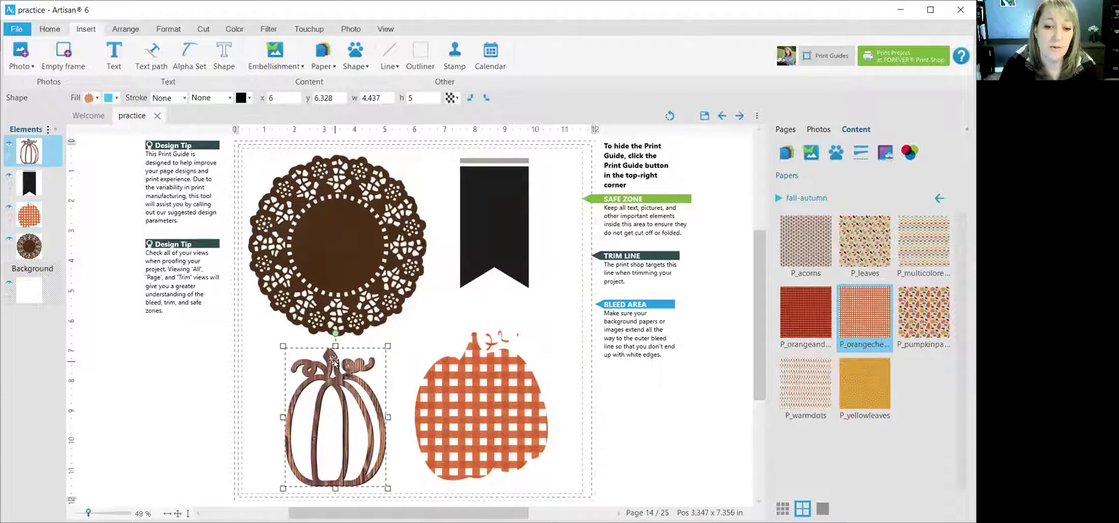
right_click(887, 322)
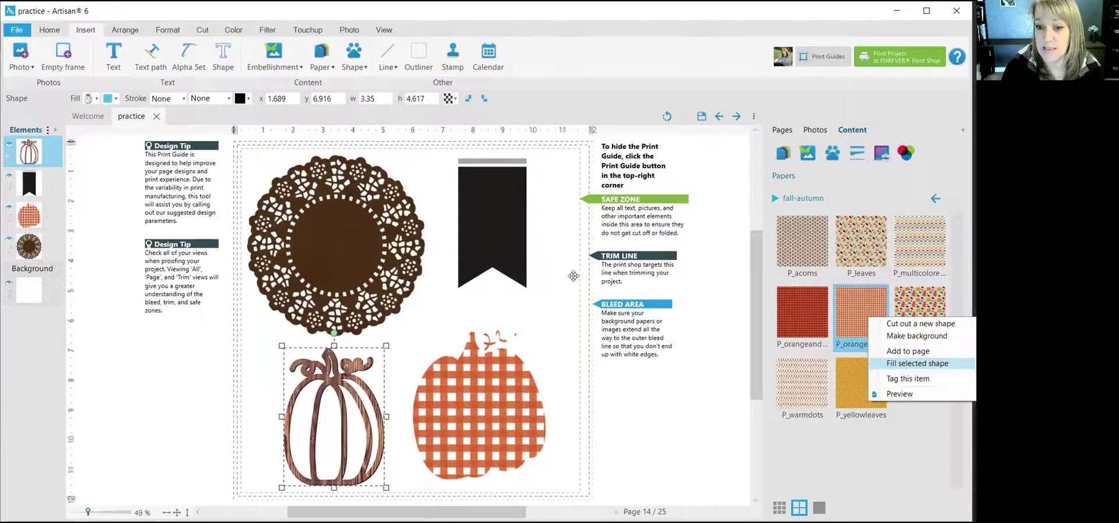
click(922, 367)
drag(537, 205, 528, 239)
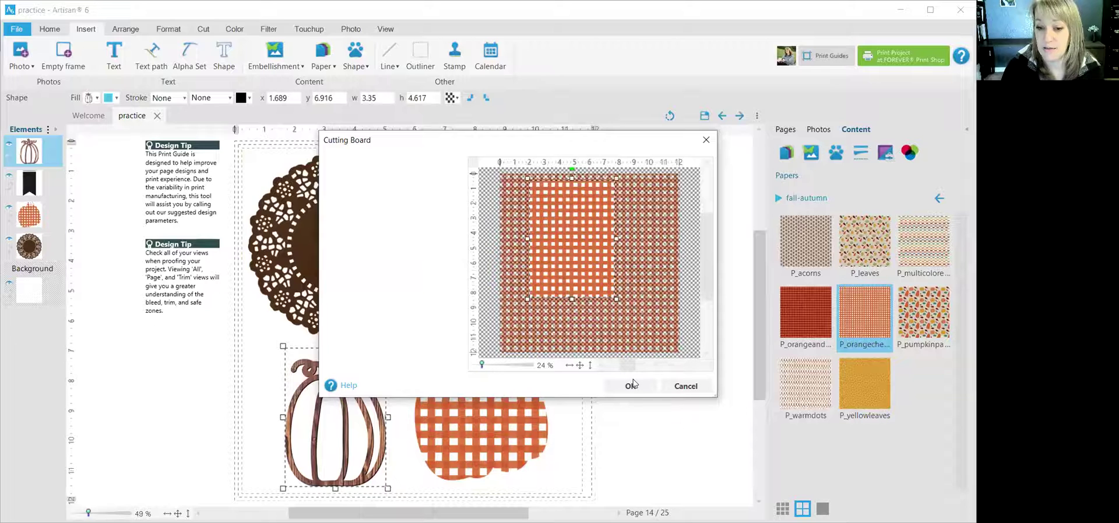
click(632, 386)
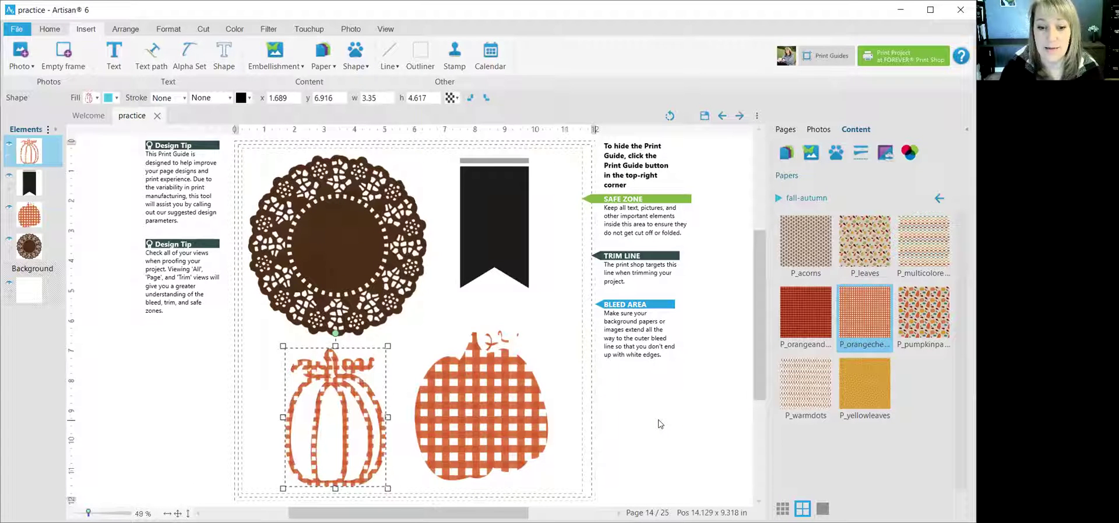